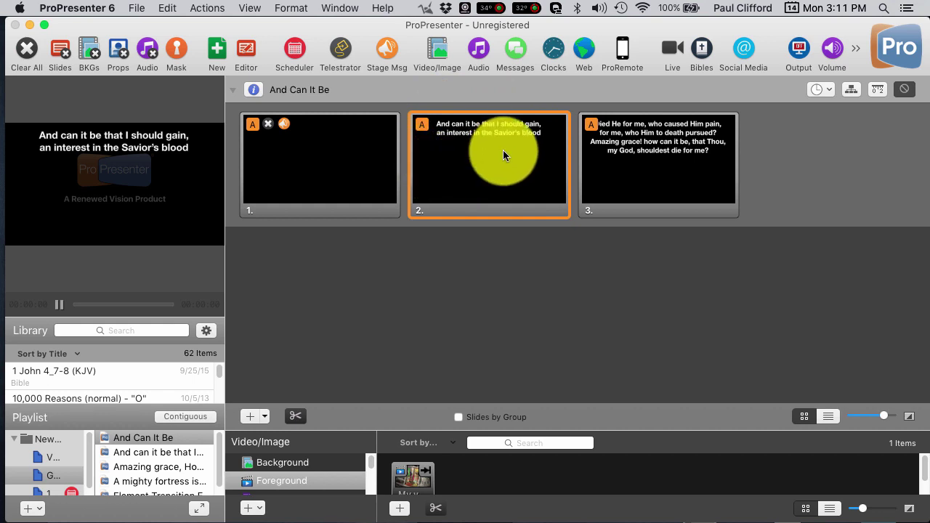
# Open slide 2 in the slide editor and draw a rectangle stretched across the lyrics
pyautogui.rightClick(457, 167)
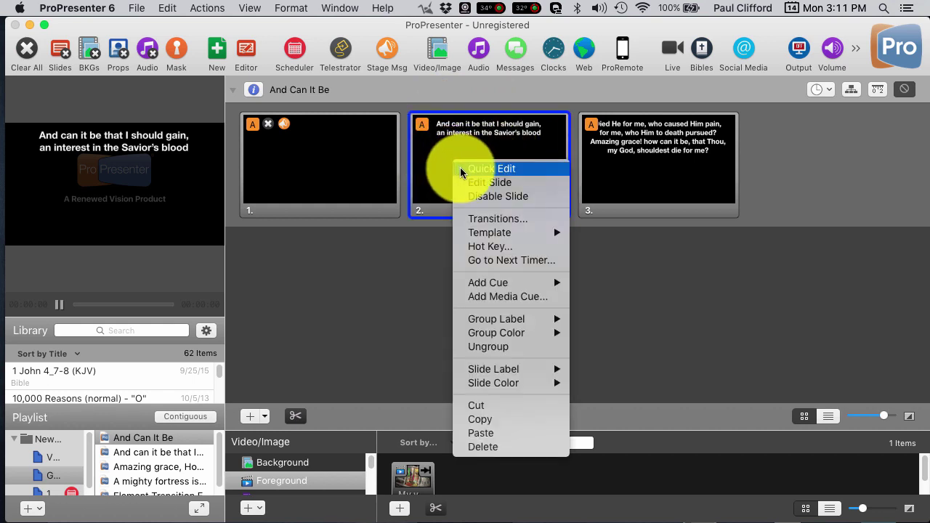
pyautogui.click(472, 183)
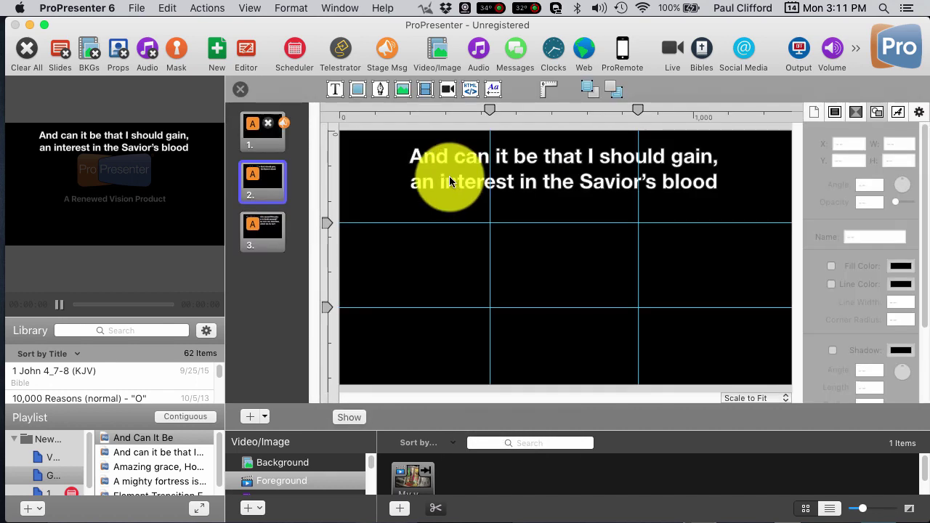
pyautogui.click(356, 92)
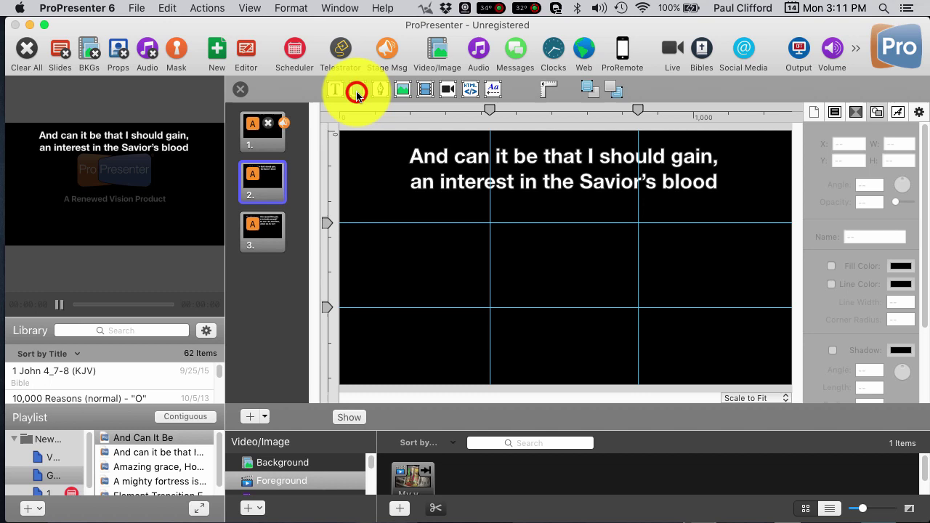
pyautogui.moveTo(487, 217); pyautogui.dragTo(569, 254)
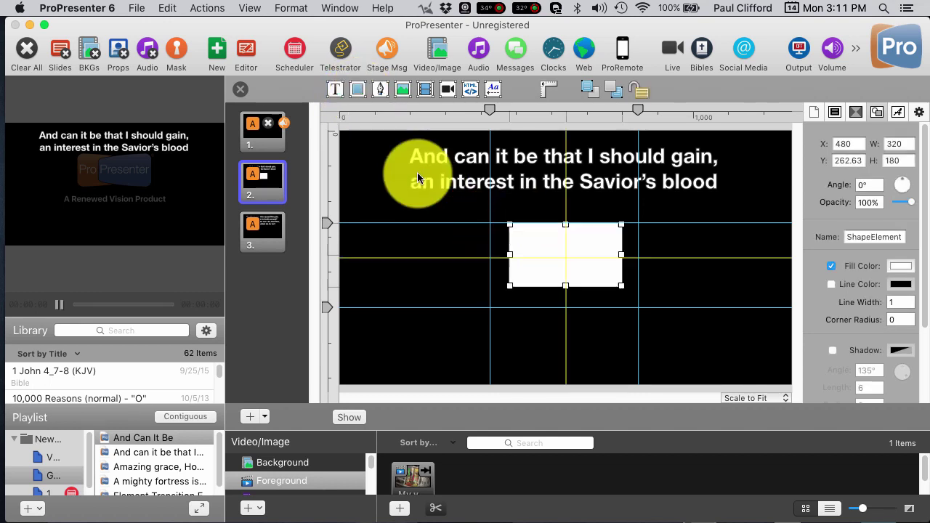
pyautogui.moveTo(418, 177)
pyautogui.mouseDown()
pyautogui.moveTo(398, 150)
pyautogui.moveTo(407, 174)
pyautogui.mouseUp()
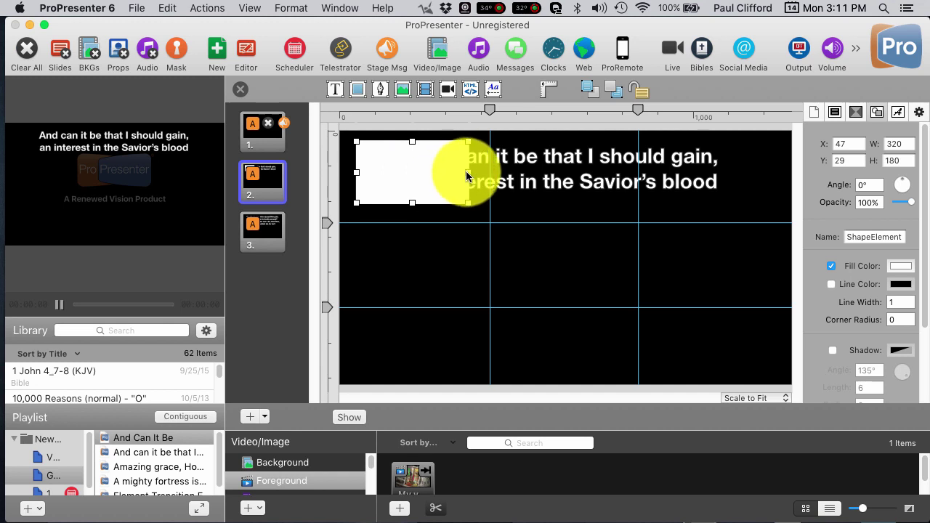
pyautogui.moveTo(467, 175); pyautogui.dragTo(779, 157)
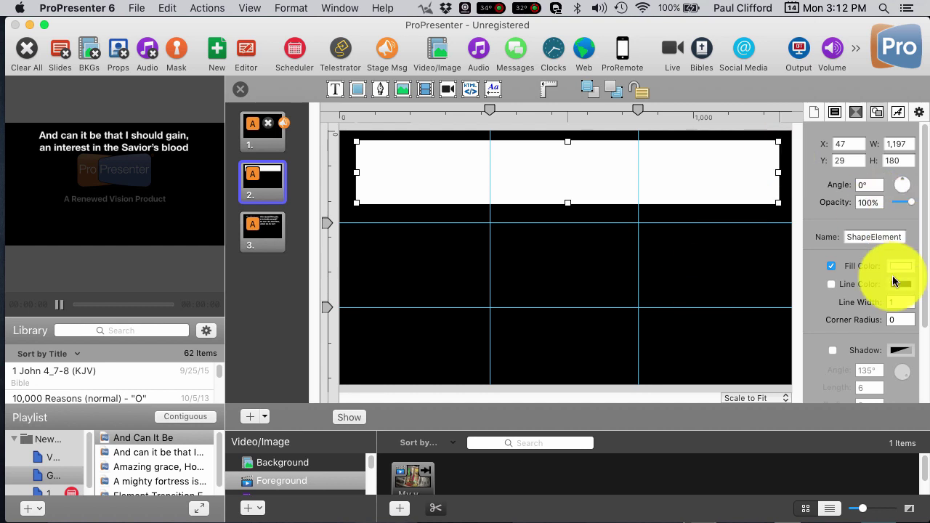
# Remove the rectangle's fill and give it a white outline with line width 10
pyautogui.click(829, 267)
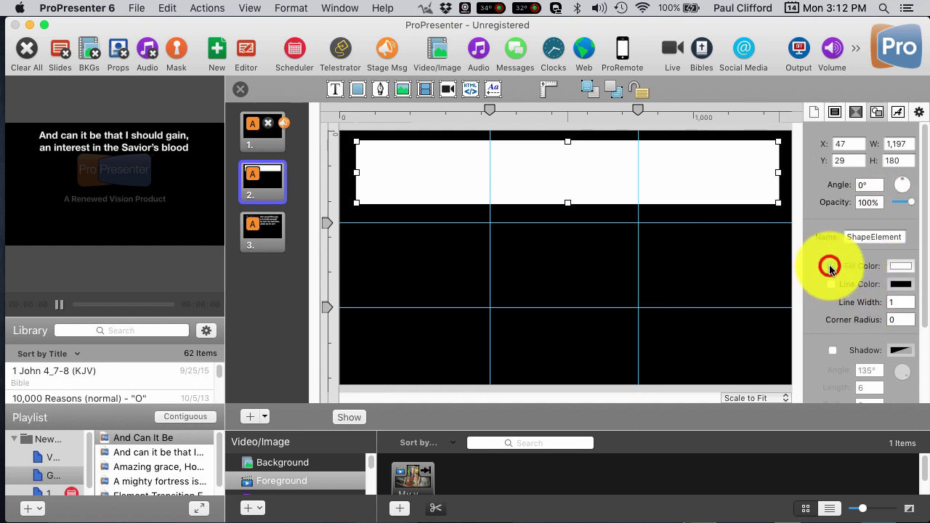
pyautogui.click(830, 271)
pyautogui.click(830, 271)
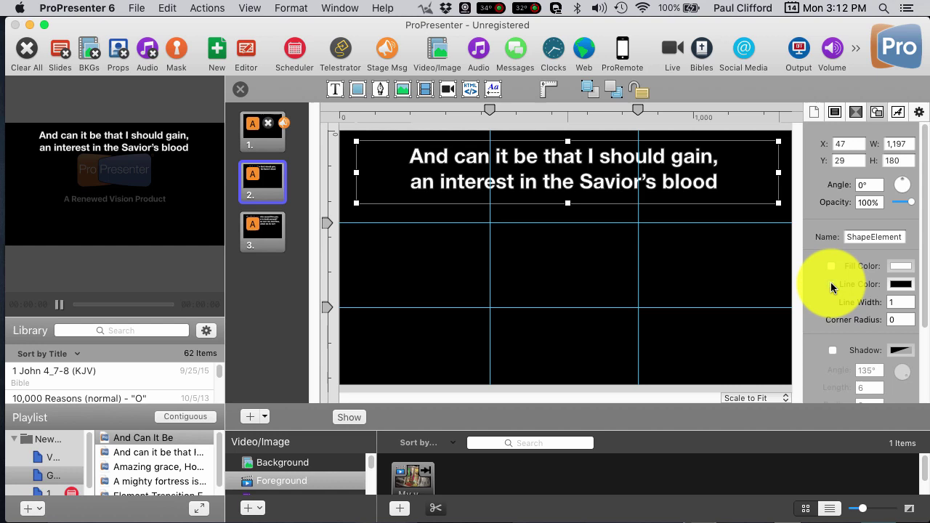
pyautogui.click(910, 290)
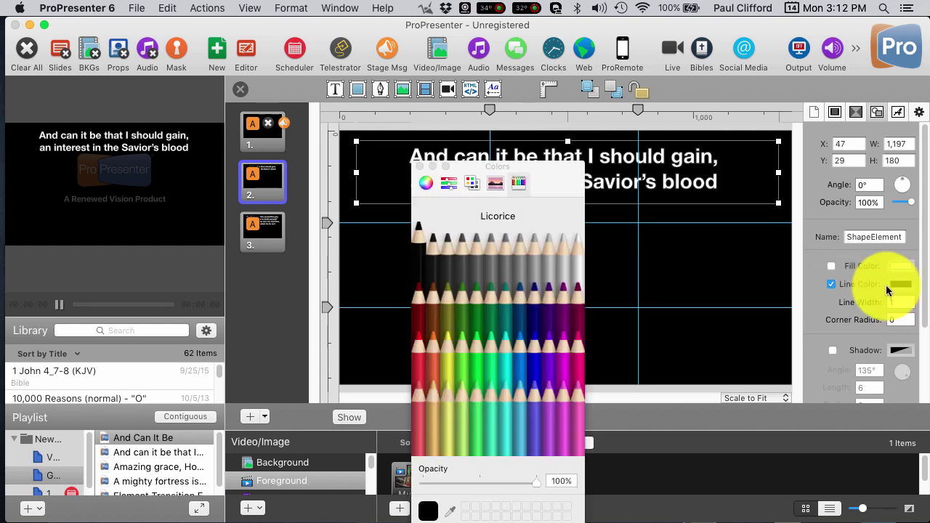
pyautogui.click(577, 234)
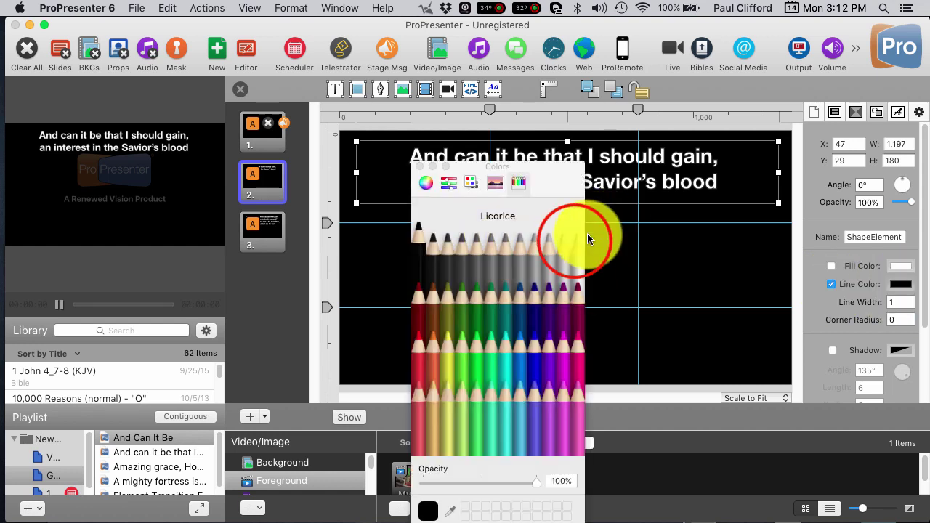
pyautogui.click(419, 167)
pyautogui.click(881, 298)
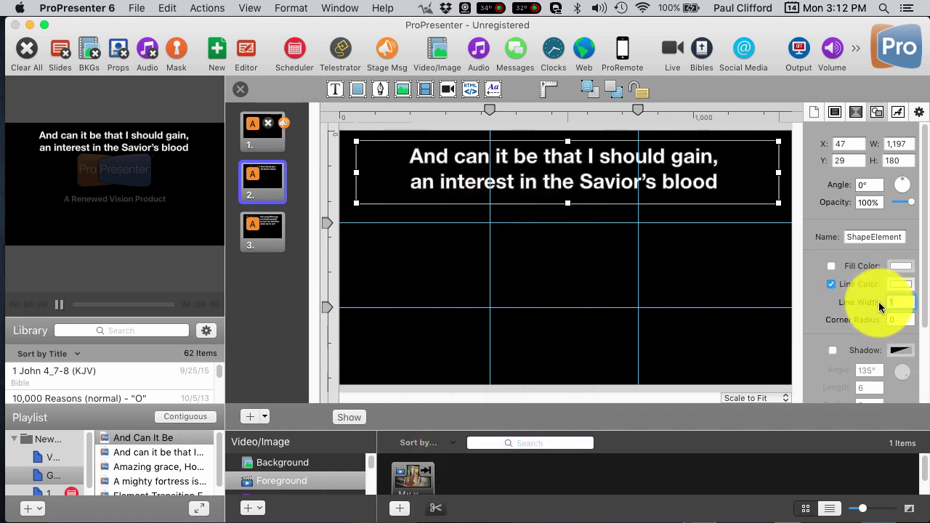
pyautogui.write('0')
pyautogui.press('Return')
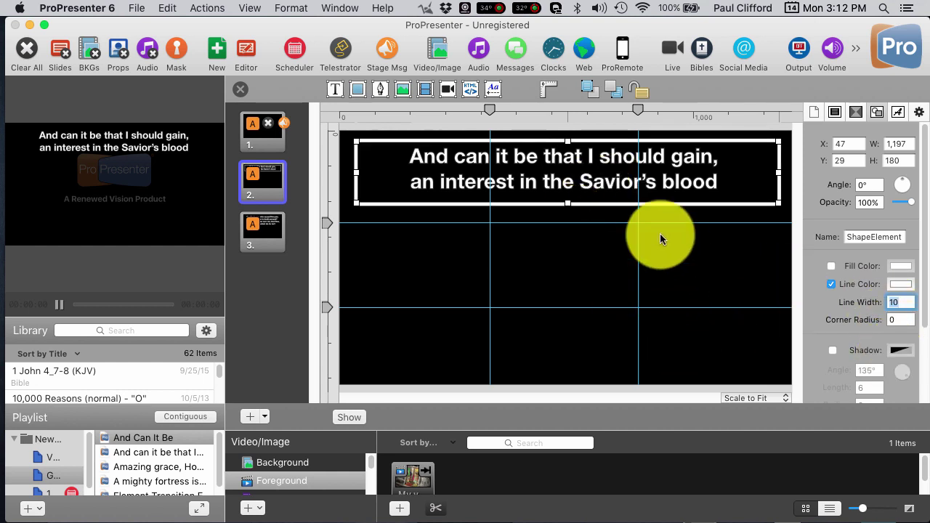
pyautogui.click(266, 120)
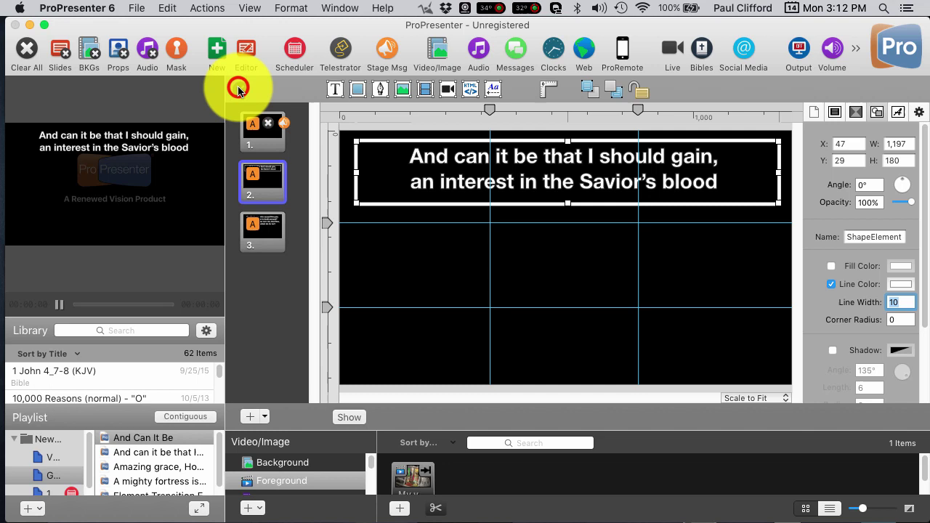
# Close the slide editor and send slide 2, then slide 3, to the live output
pyautogui.click(240, 88)
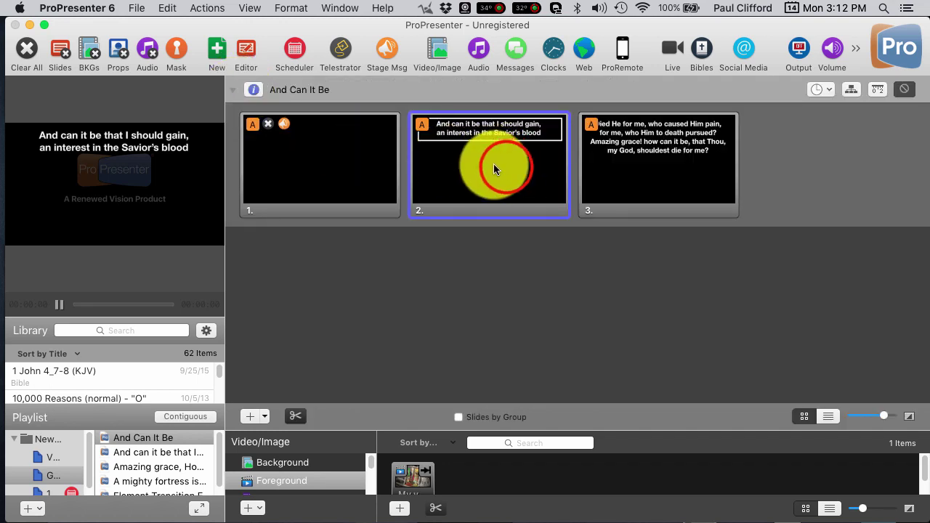
pyautogui.click(495, 165)
pyautogui.click(671, 172)
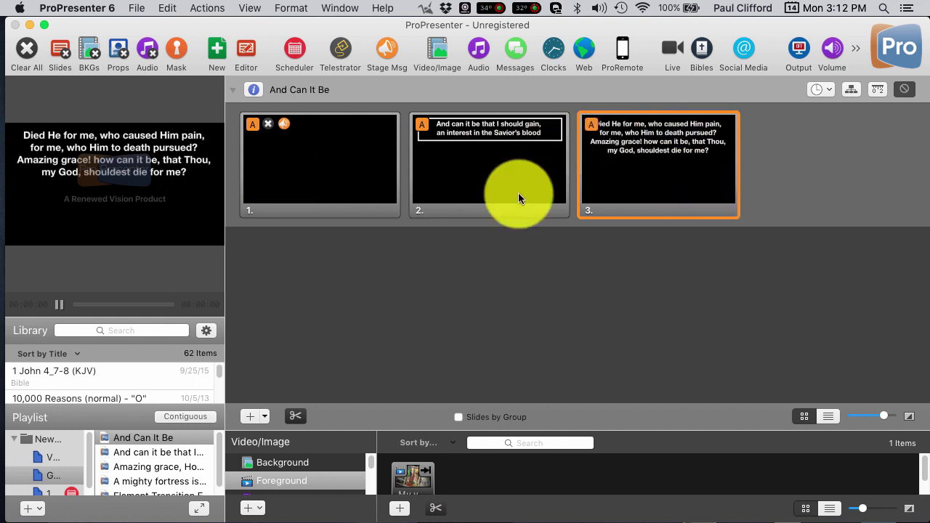
# Browse slide 2's Template > white box thing submenu, then dismiss it without choosing
pyautogui.rightClick(492, 185)
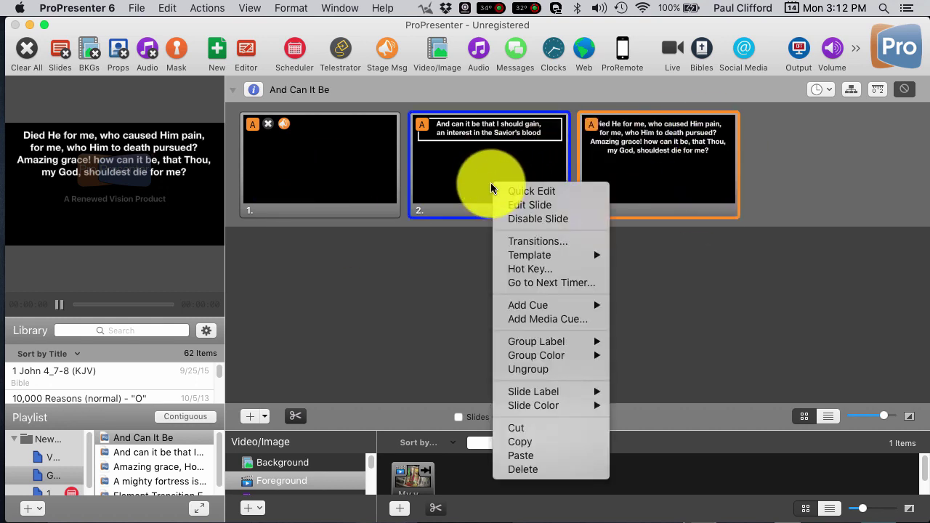
pyautogui.moveTo(535, 260)
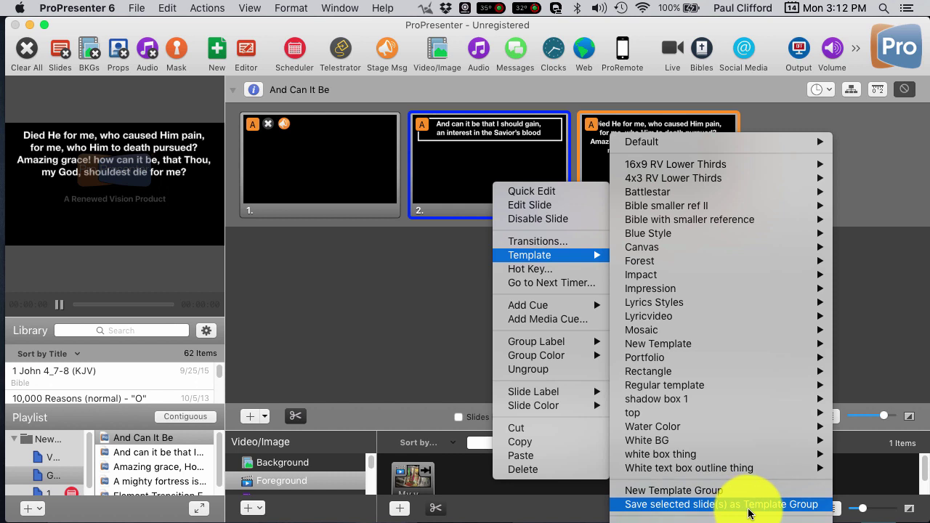
pyautogui.moveTo(706, 456)
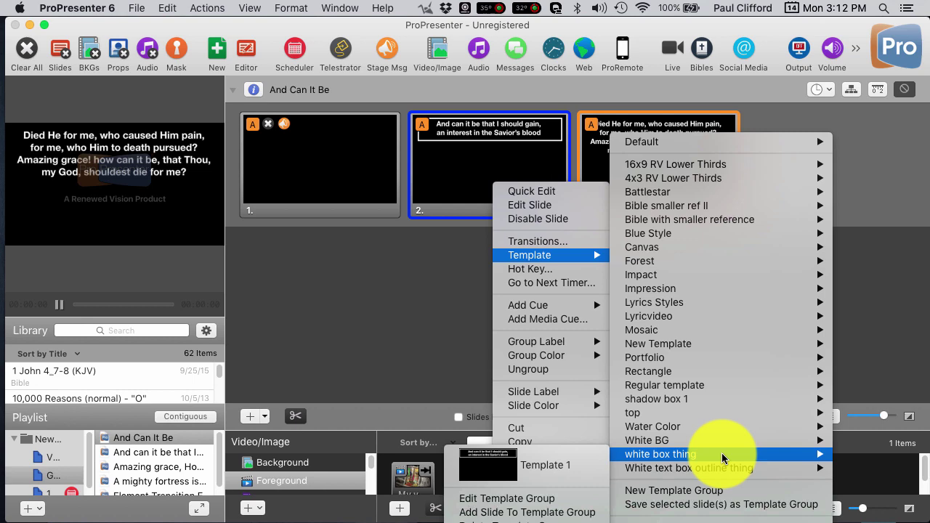
pyautogui.click(894, 328)
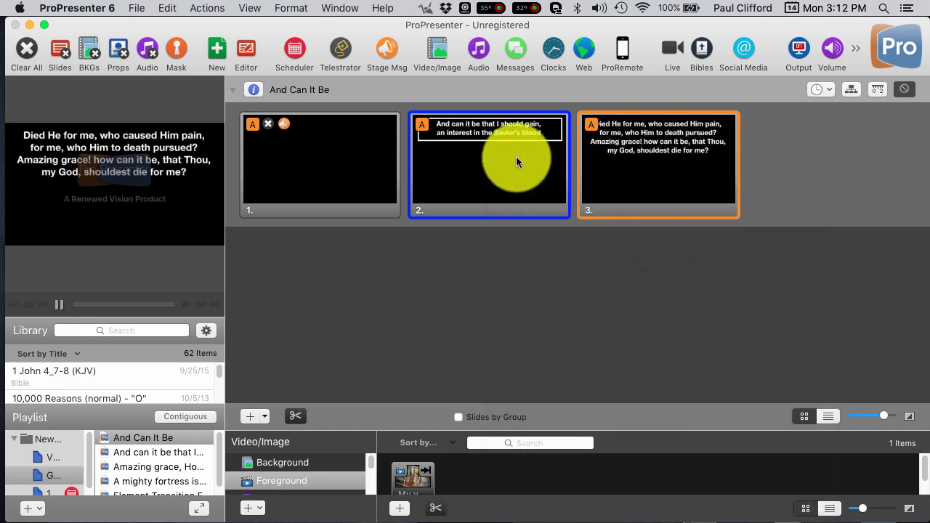
# Apply Template 1 from the 'white box thing' group to slide 3
pyautogui.click(640, 178)
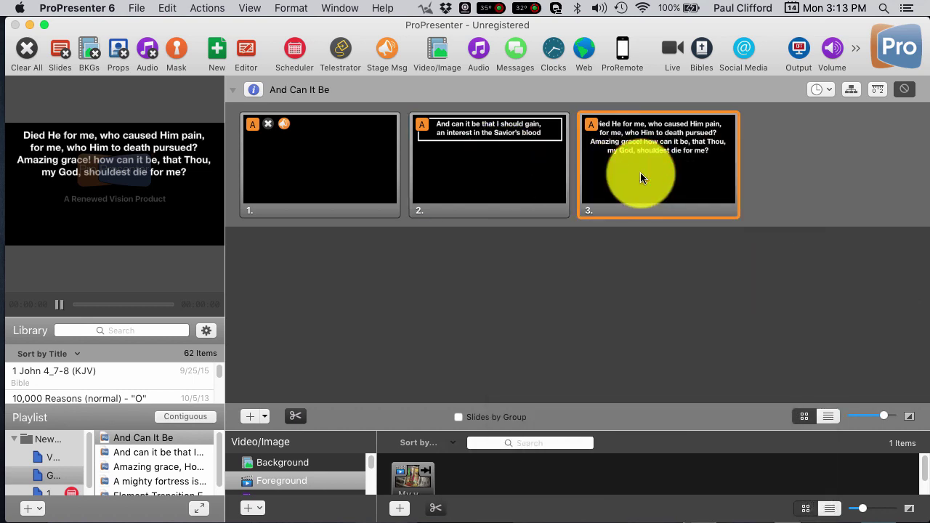
pyautogui.rightClick(641, 175)
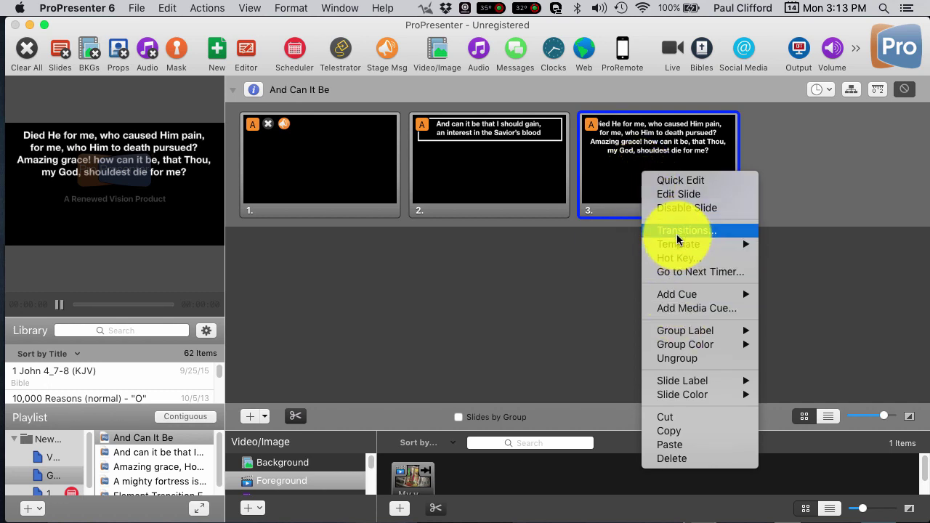
pyautogui.moveTo(680, 249)
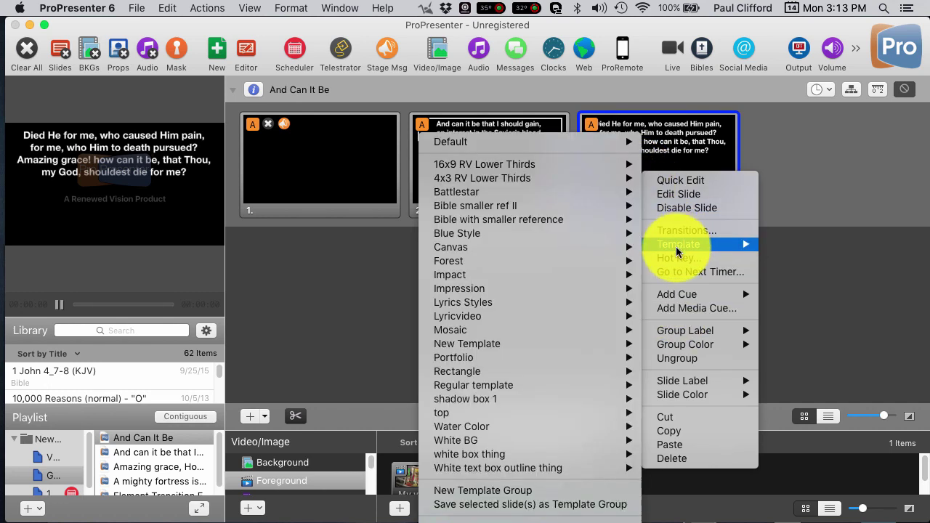
pyautogui.moveTo(545, 460)
pyautogui.click(261, 469)
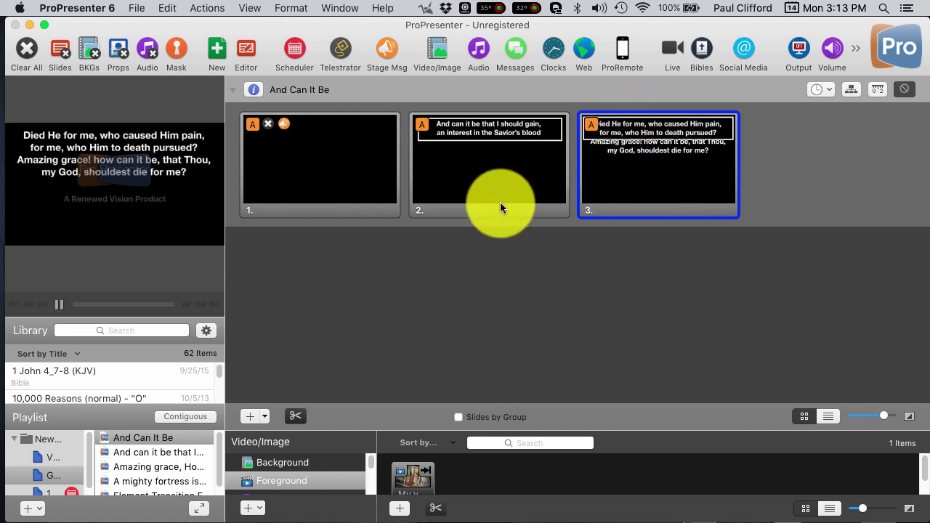
# Select slides 2 and 3 and apply Template 1 from the Regular template group
pyautogui.click(474, 193)
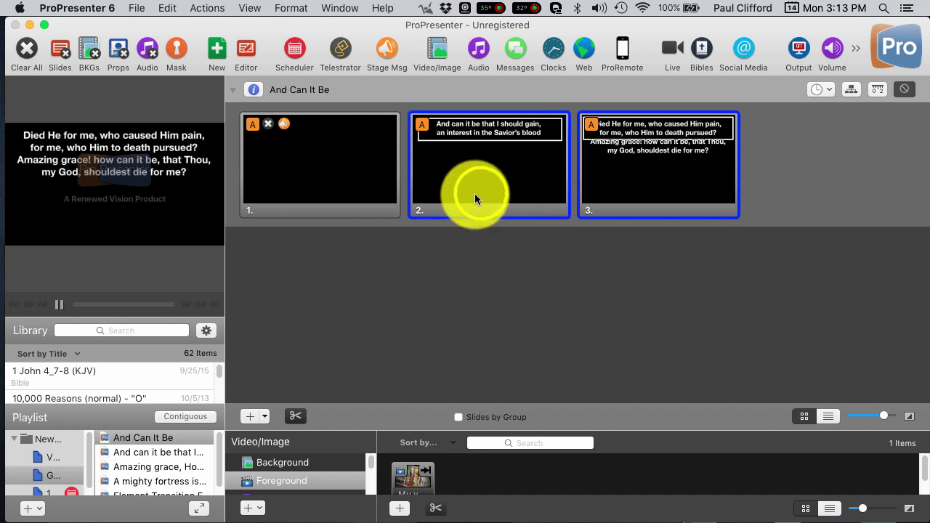
pyautogui.rightClick(480, 192)
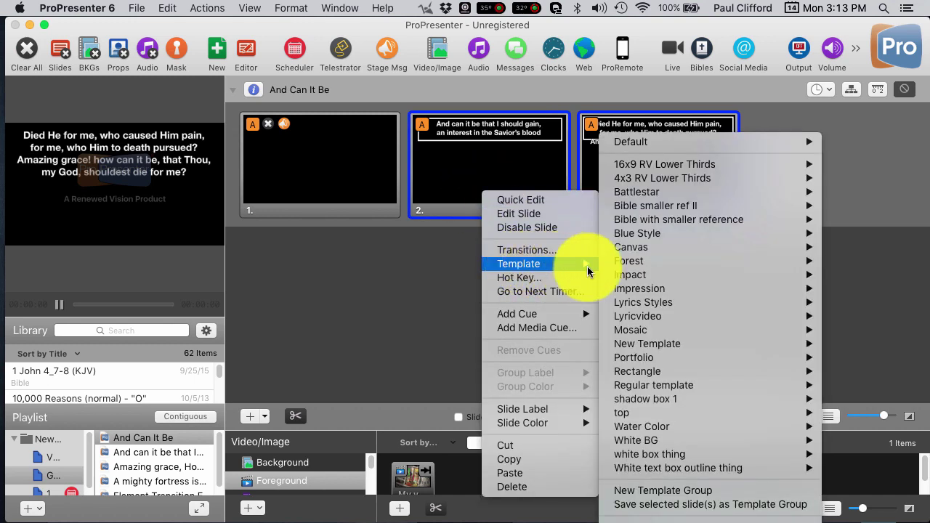
pyautogui.moveTo(626, 274)
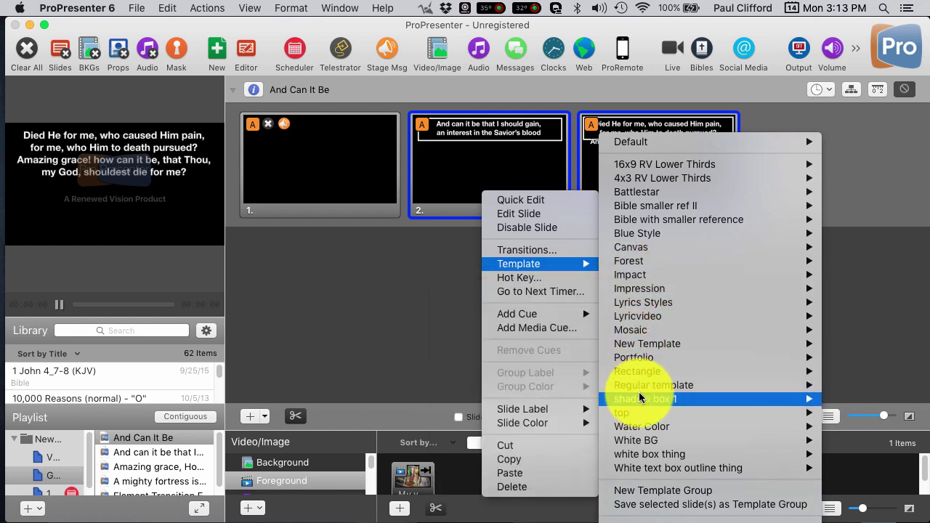
pyautogui.moveTo(645, 349)
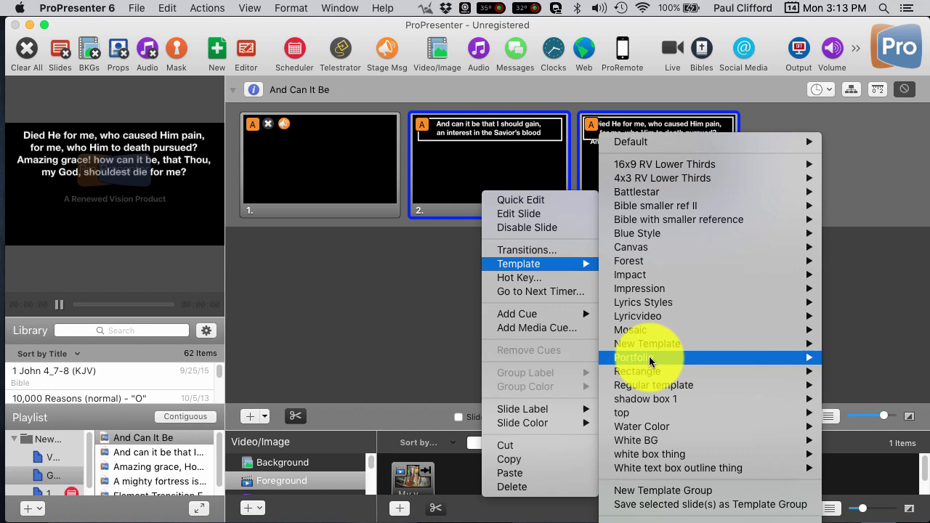
pyautogui.moveTo(652, 394)
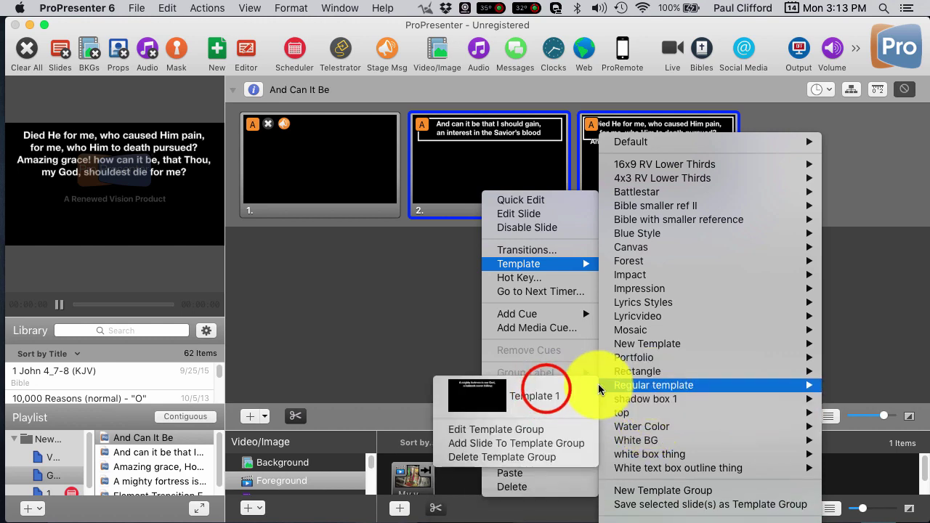
pyautogui.click(546, 391)
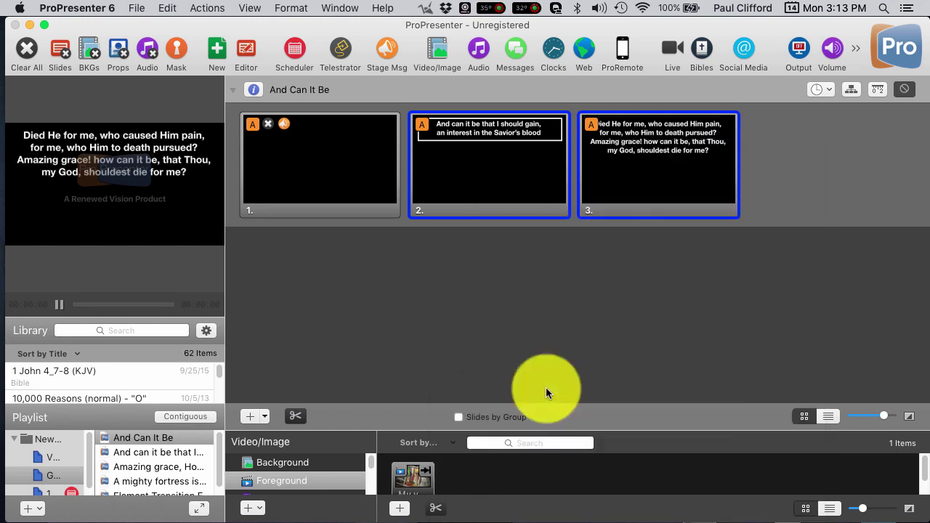
# Make slide 2 live and open it in the slide editor via Quick Edit
pyautogui.rightClick(536, 195)
pyautogui.click(479, 311)
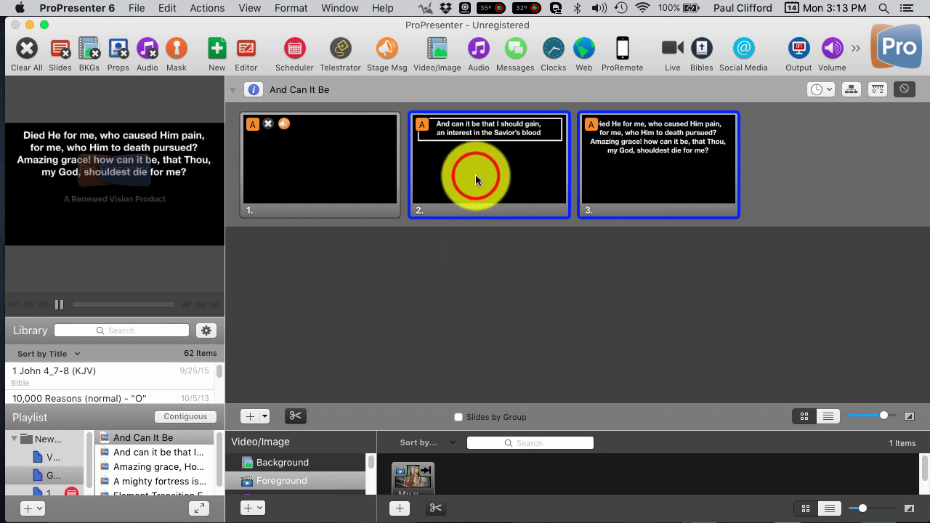
pyautogui.click(475, 175)
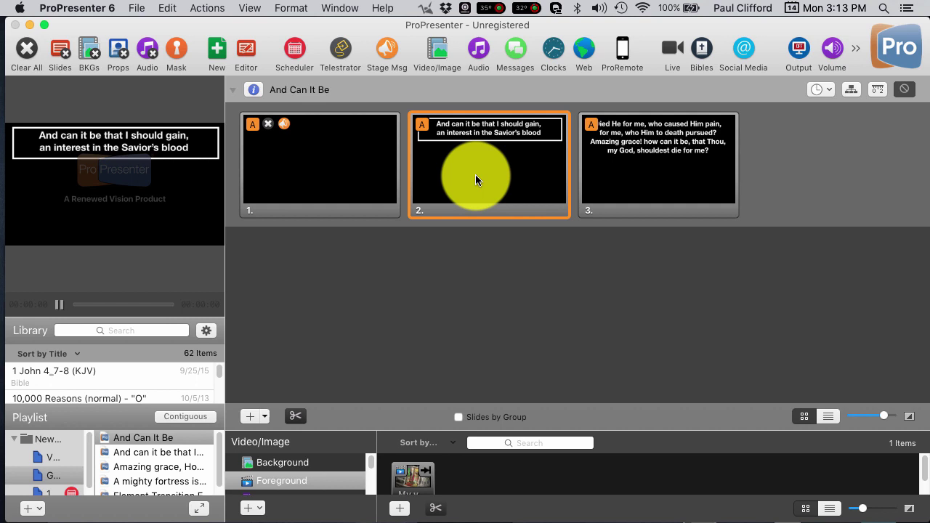
pyautogui.rightClick(475, 175)
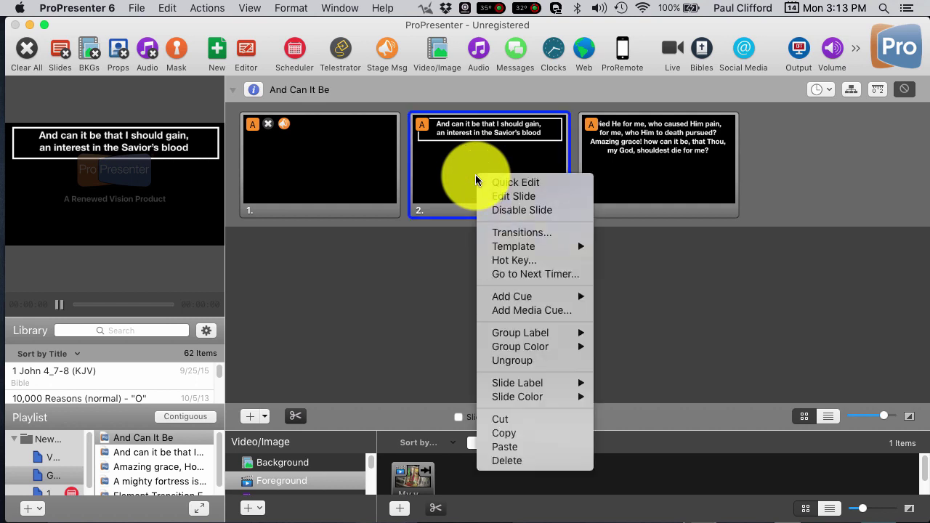
pyautogui.click(502, 182)
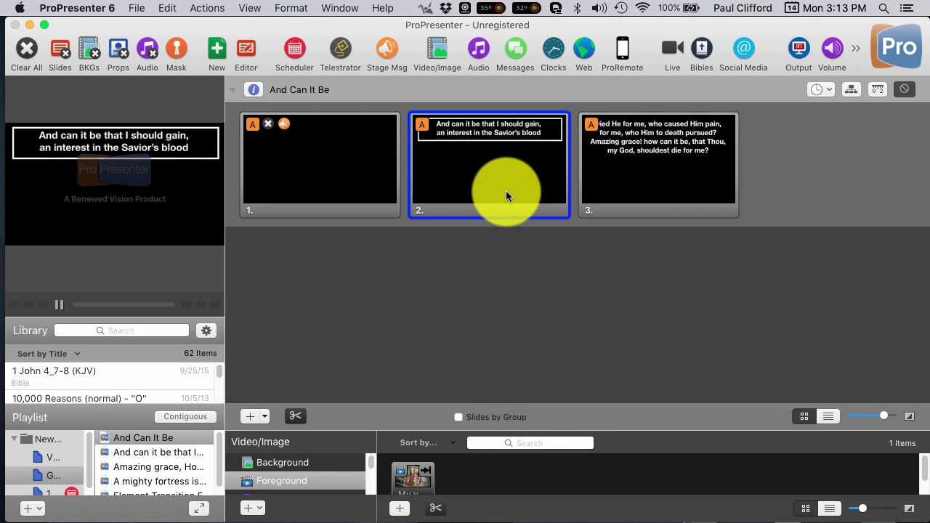
pyautogui.doubleClick(505, 190)
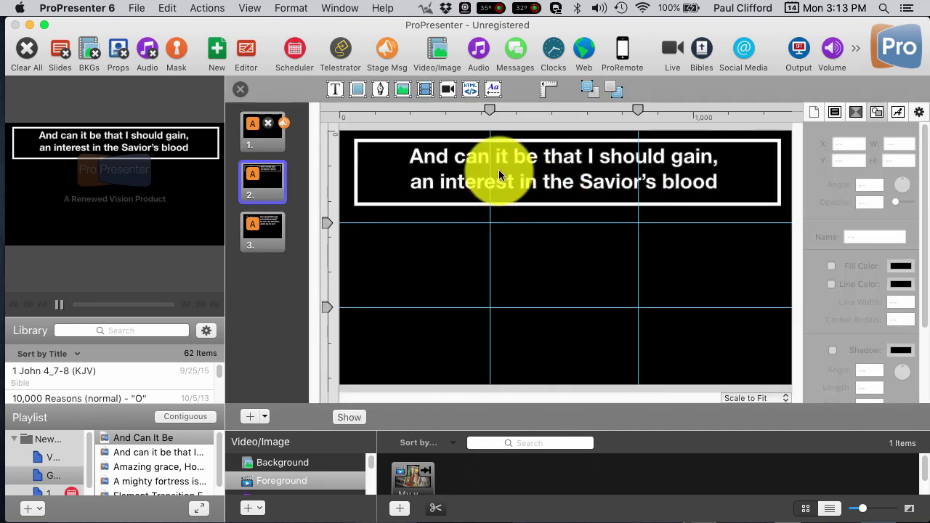
# Select the ShapeElement outline box in the inspector's element list and delete it
pyautogui.click(854, 114)
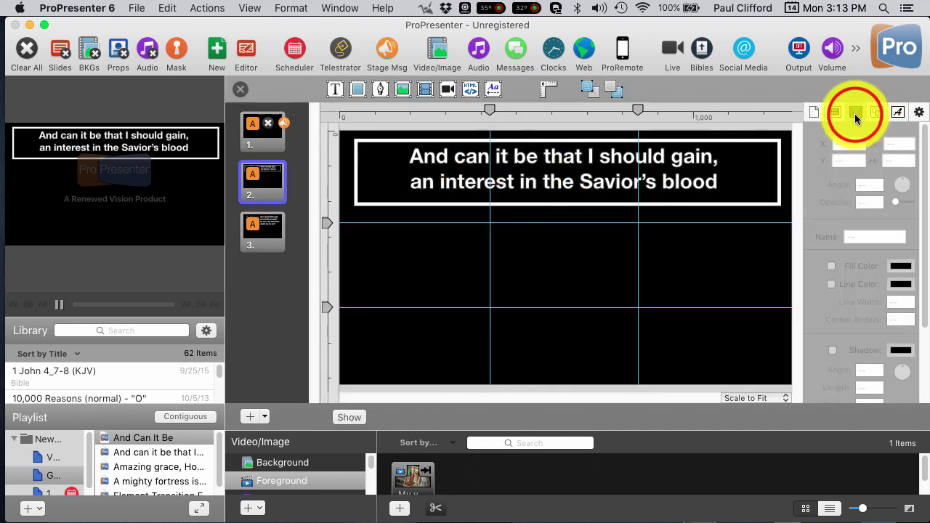
pyautogui.click(830, 113)
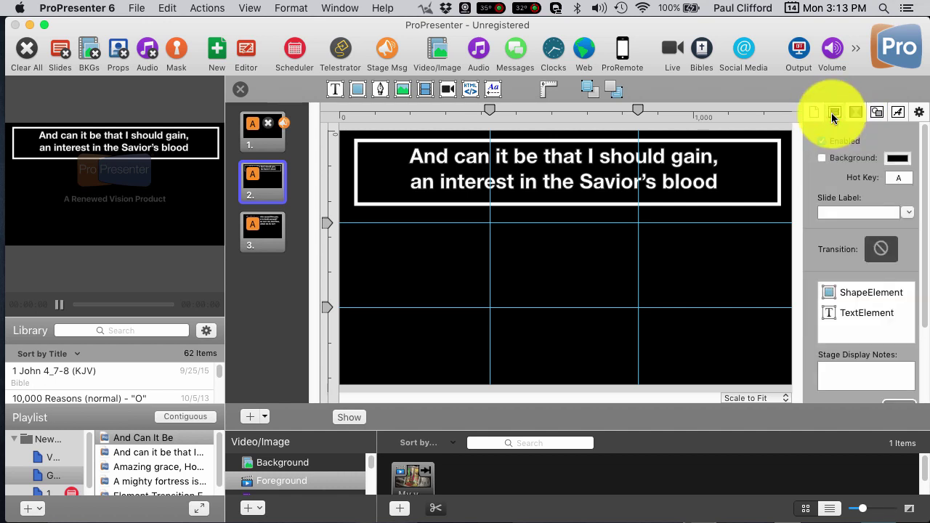
pyautogui.click(871, 291)
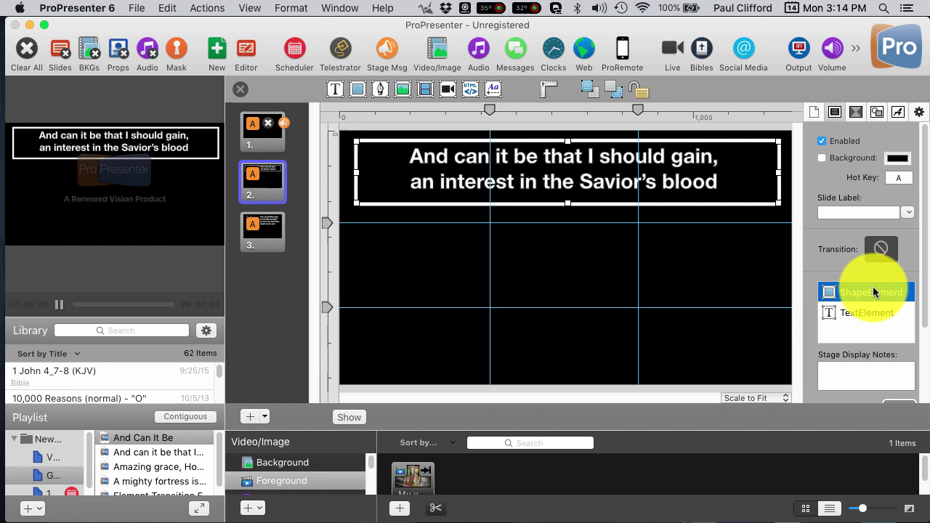
pyautogui.press('Delete')
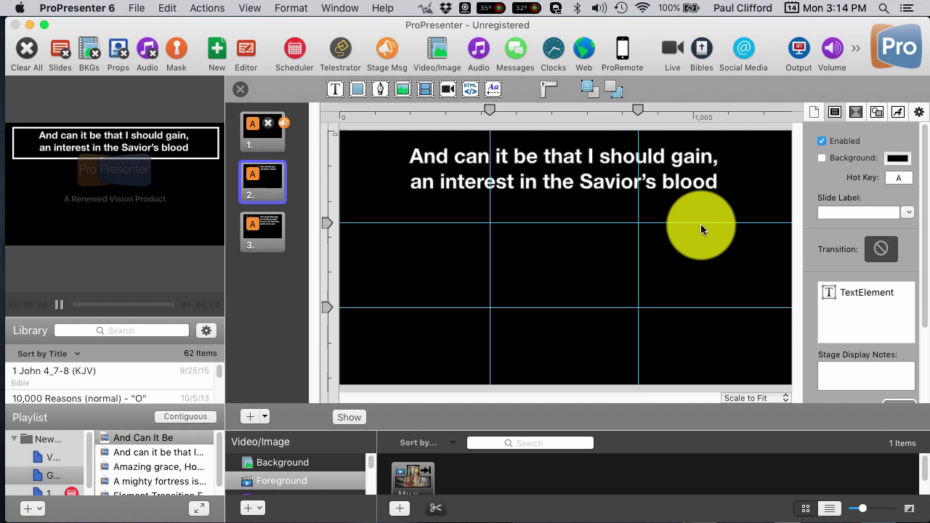
pyautogui.click(239, 88)
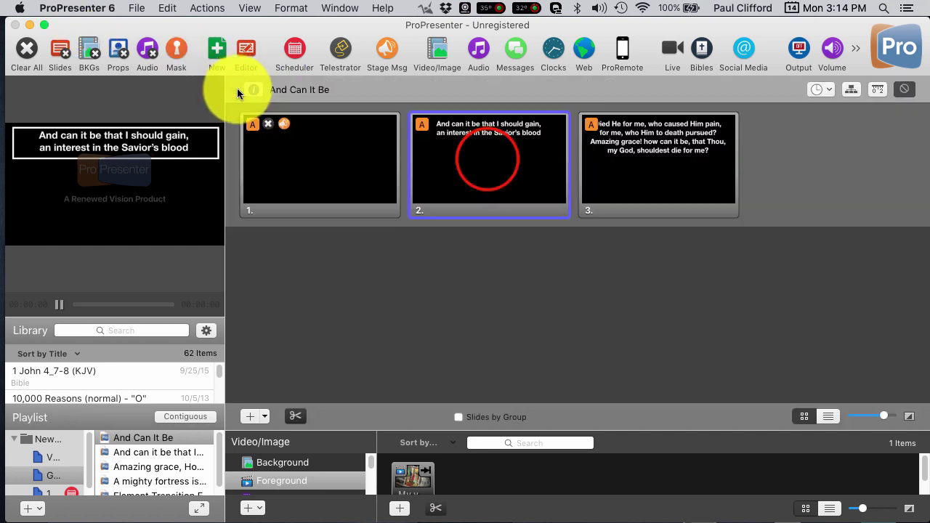
# Send slide 2 live, reopen it with Edit Slide, and select its lyrics text element
pyautogui.click(488, 159)
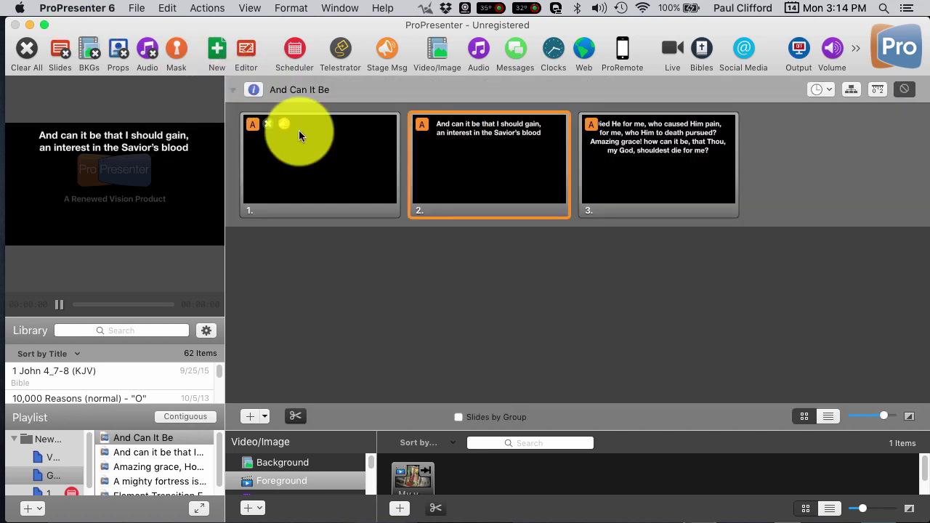
pyautogui.click(502, 173)
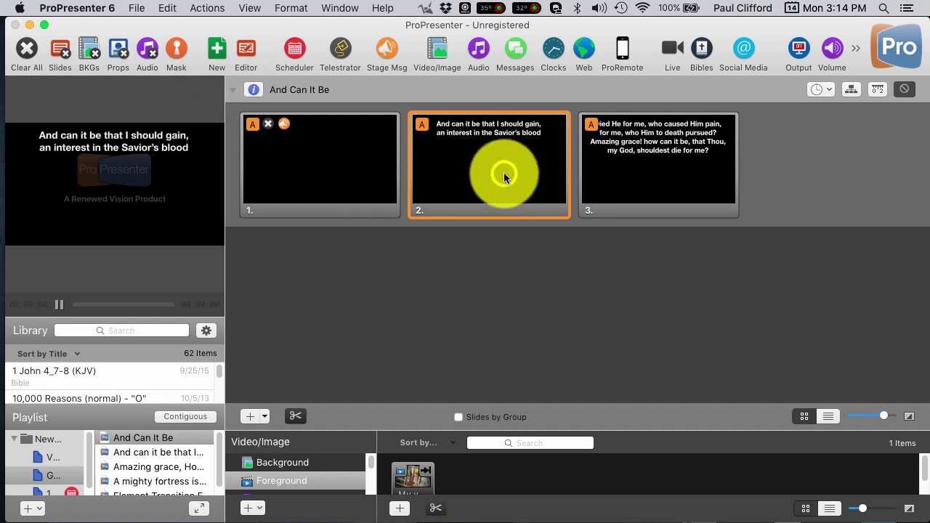
pyautogui.rightClick(504, 174)
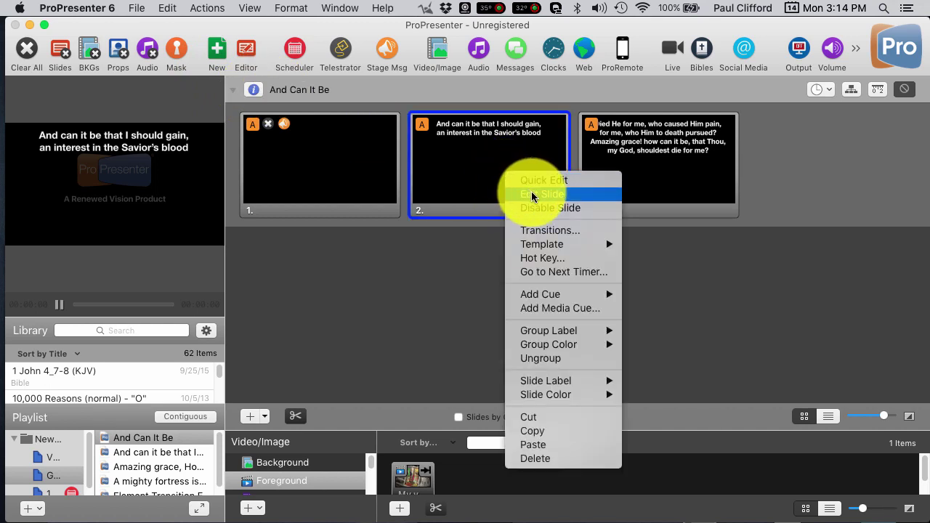
pyautogui.click(532, 195)
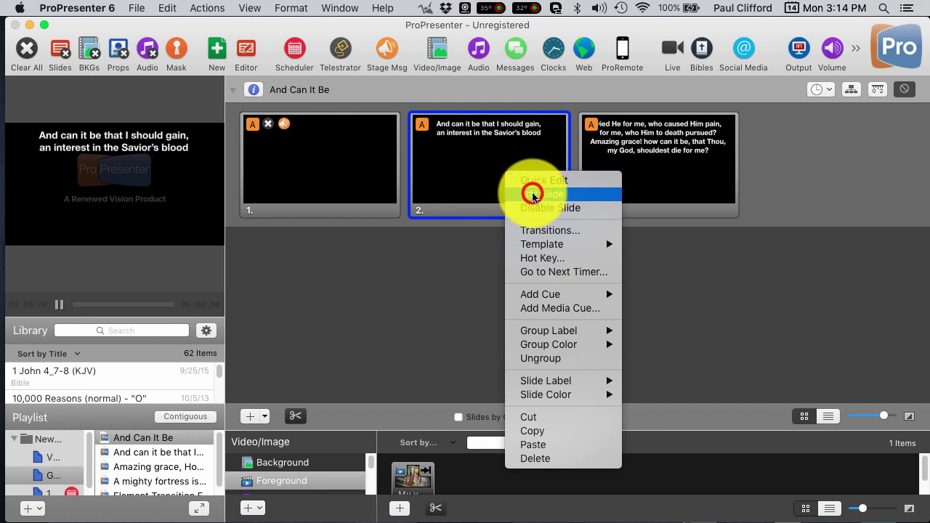
pyautogui.click(532, 192)
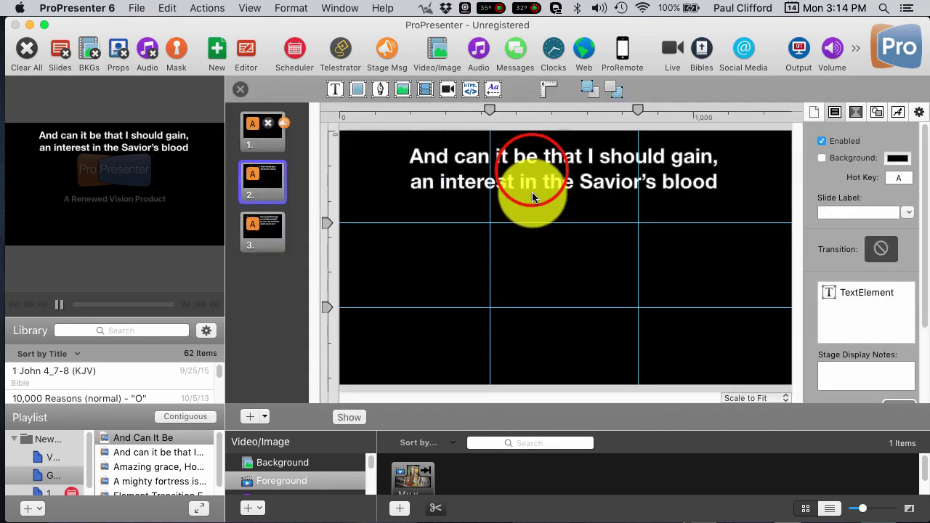
pyautogui.click(531, 168)
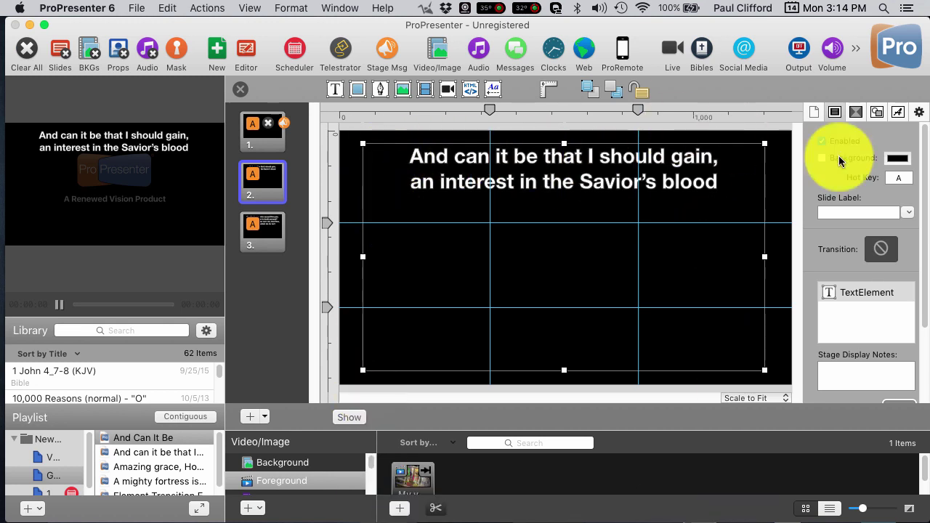
# Turn on the lyrics text element's Line Color in Snow white with Line Width 10
pyautogui.click(855, 111)
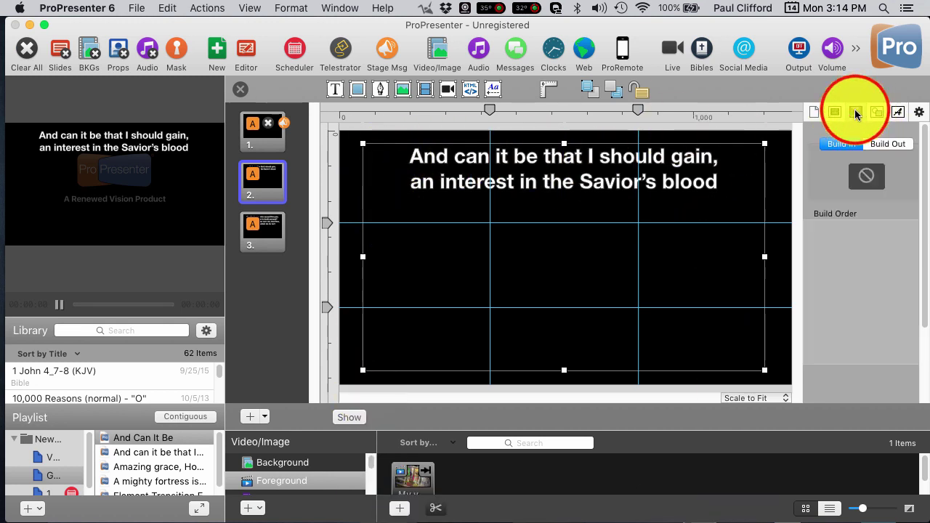
pyautogui.click(876, 112)
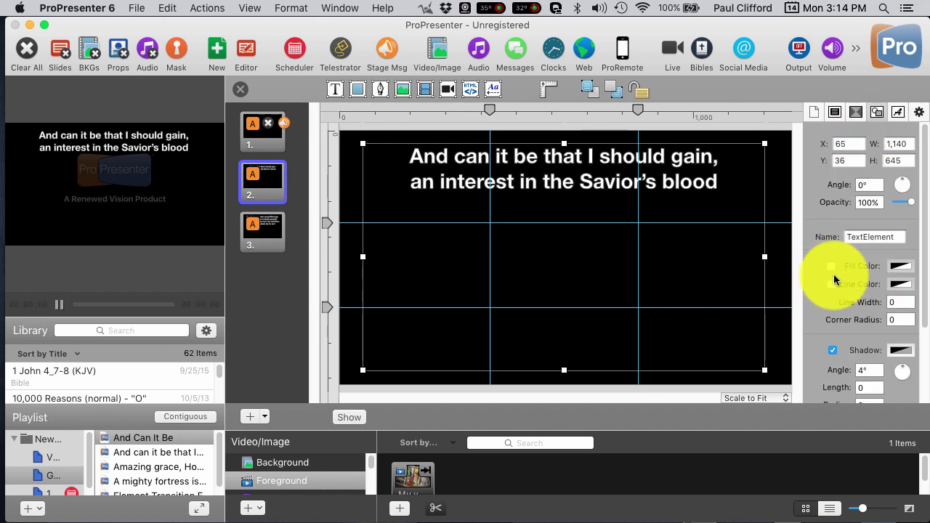
pyautogui.click(832, 279)
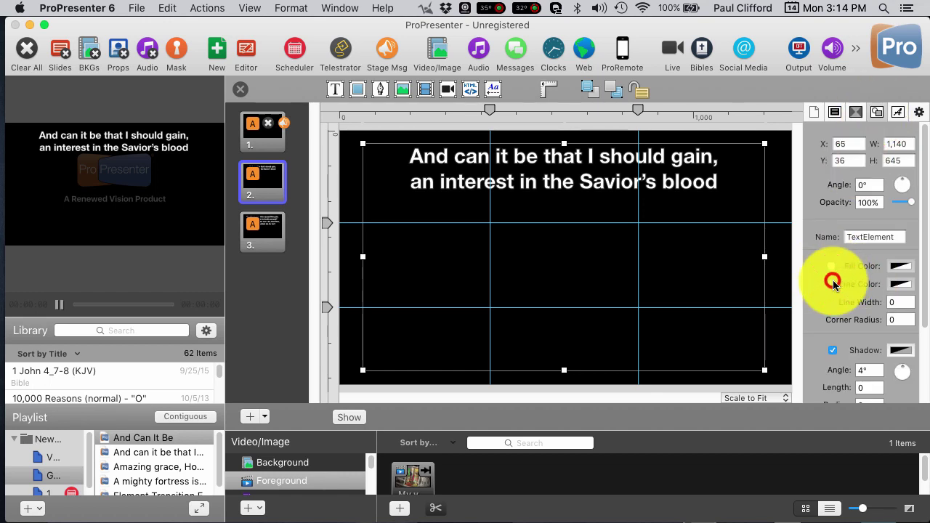
pyautogui.click(900, 284)
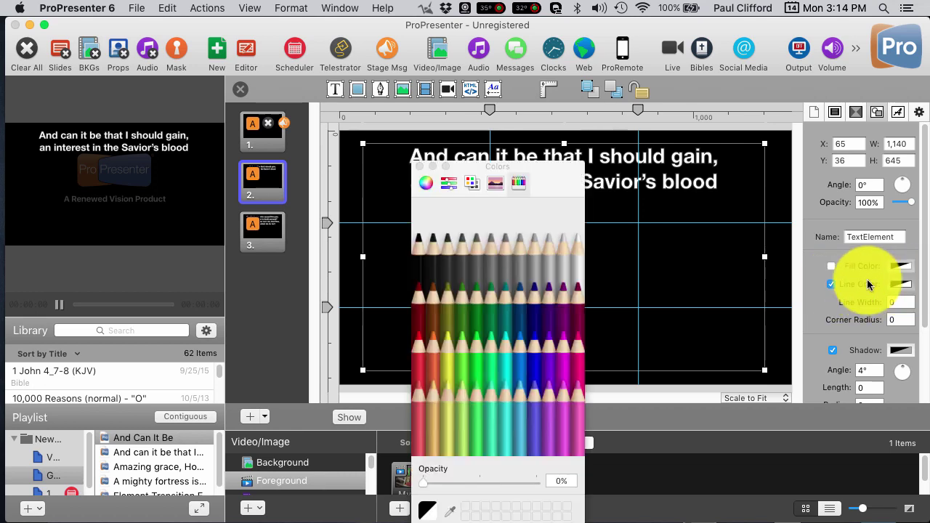
pyautogui.click(577, 238)
pyautogui.click(419, 167)
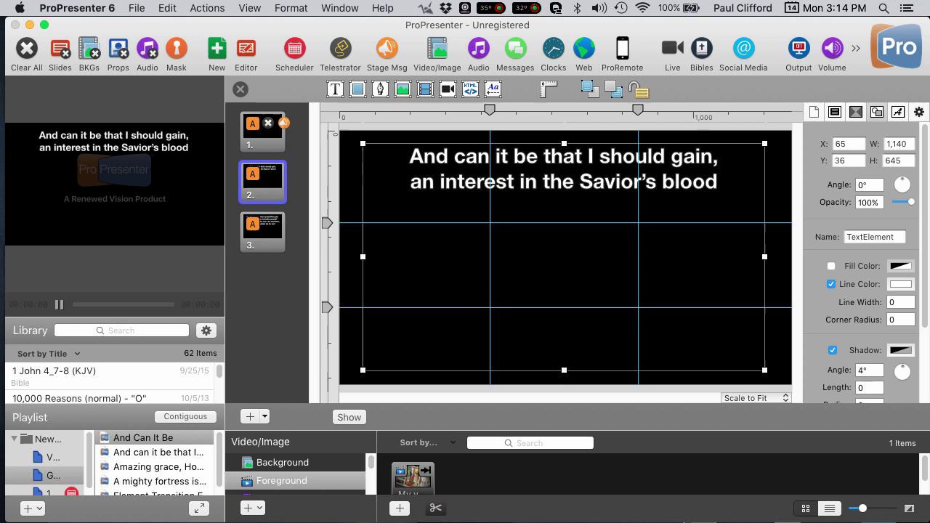
pyautogui.click(901, 302)
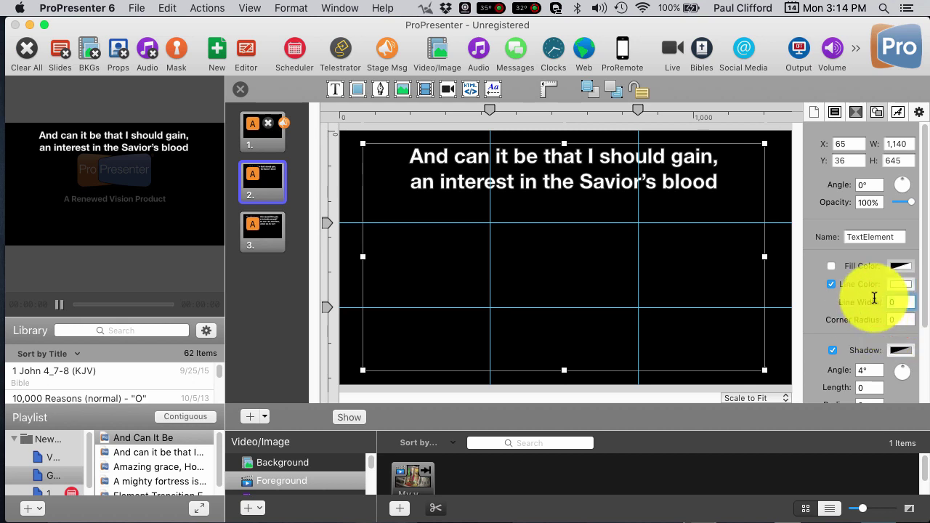
pyautogui.write('1')
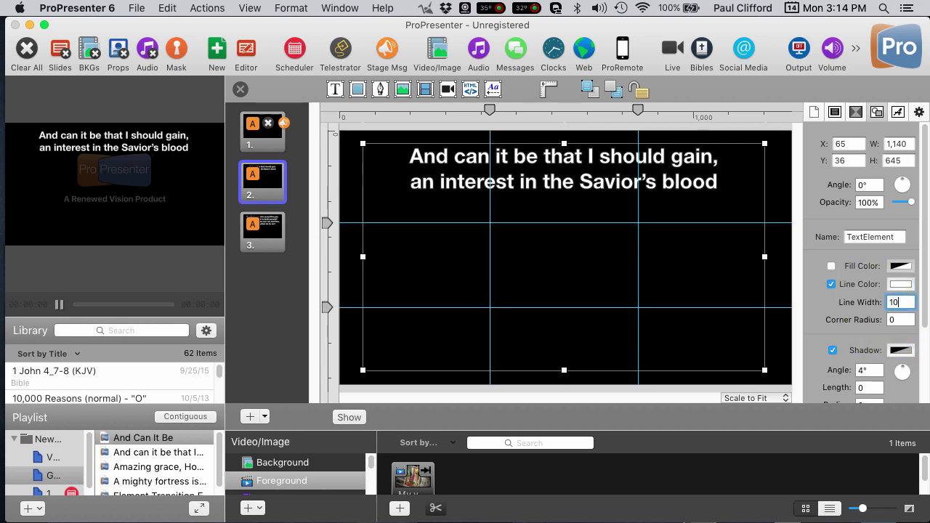
pyautogui.click(899, 313)
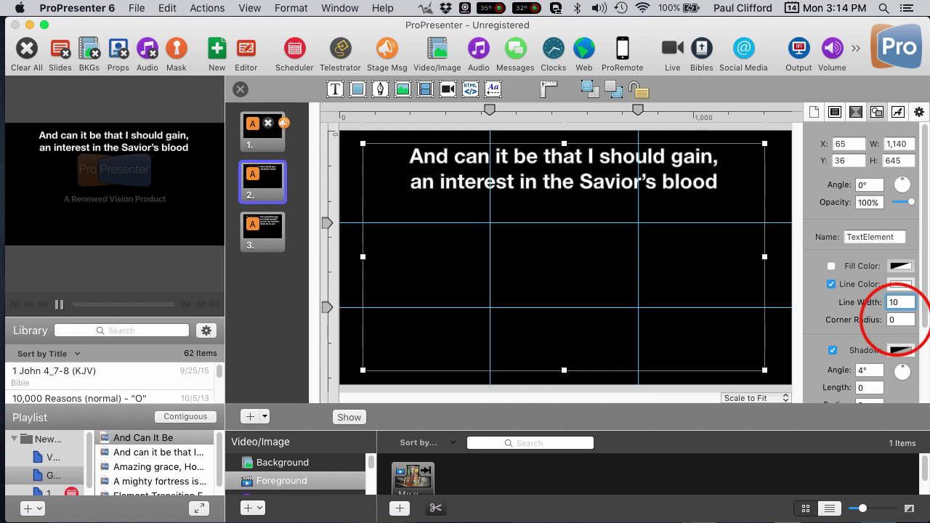
pyautogui.click(896, 320)
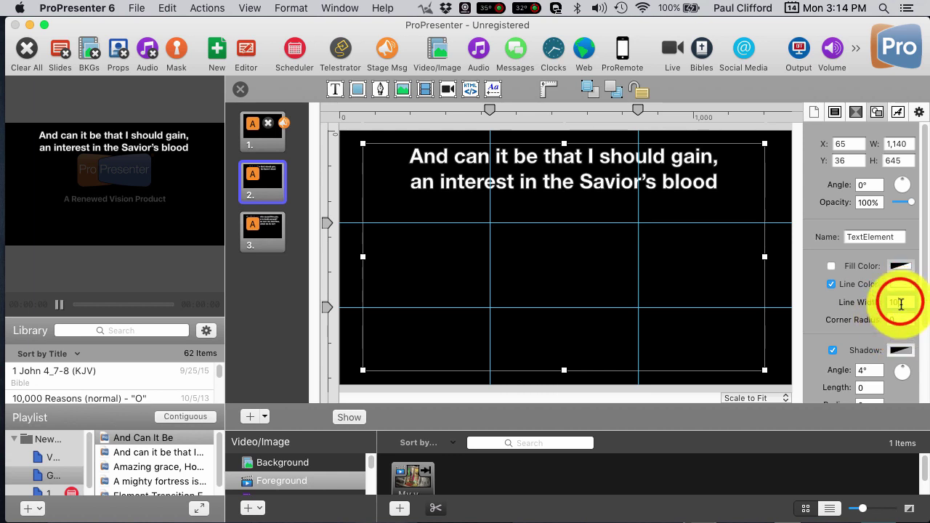
pyautogui.click(898, 304)
pyautogui.click(896, 318)
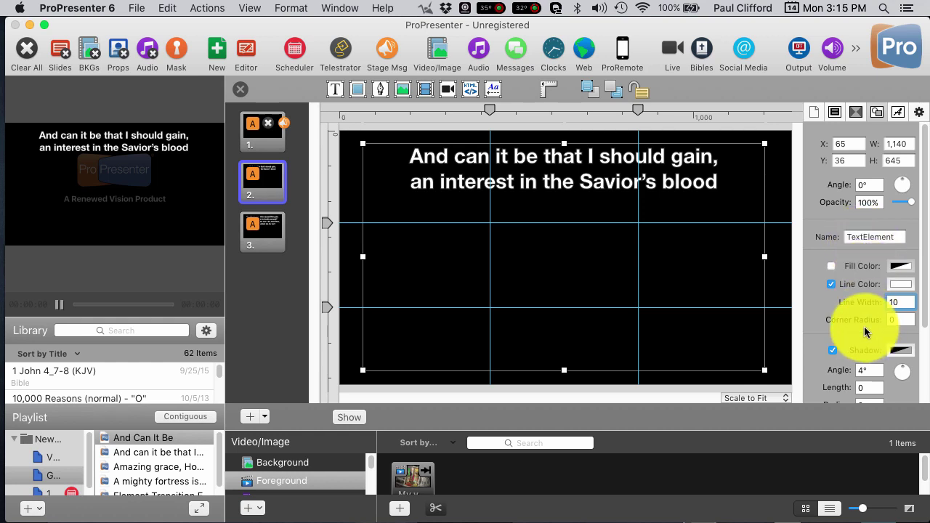
# Apply 'White text box outline thing' Template 1 to slide 2, then send slide 3 live
pyautogui.click(242, 91)
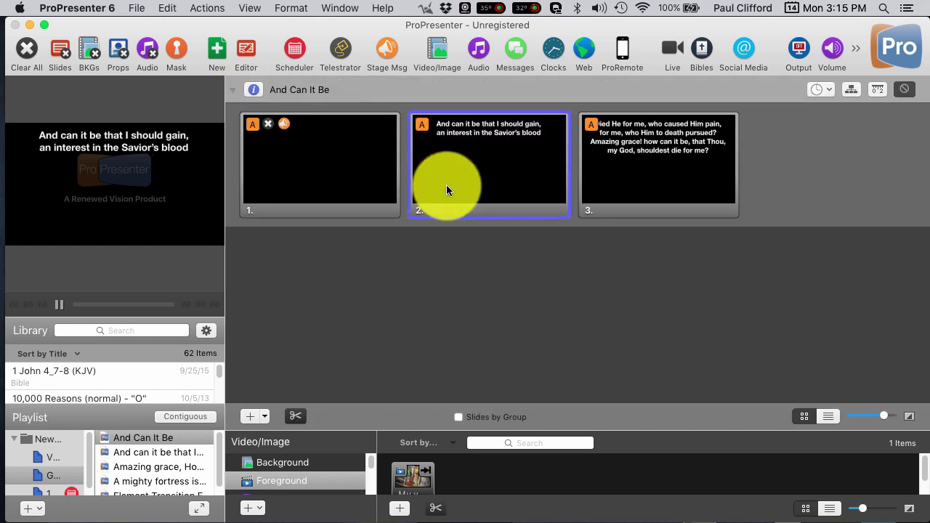
pyautogui.click(498, 182)
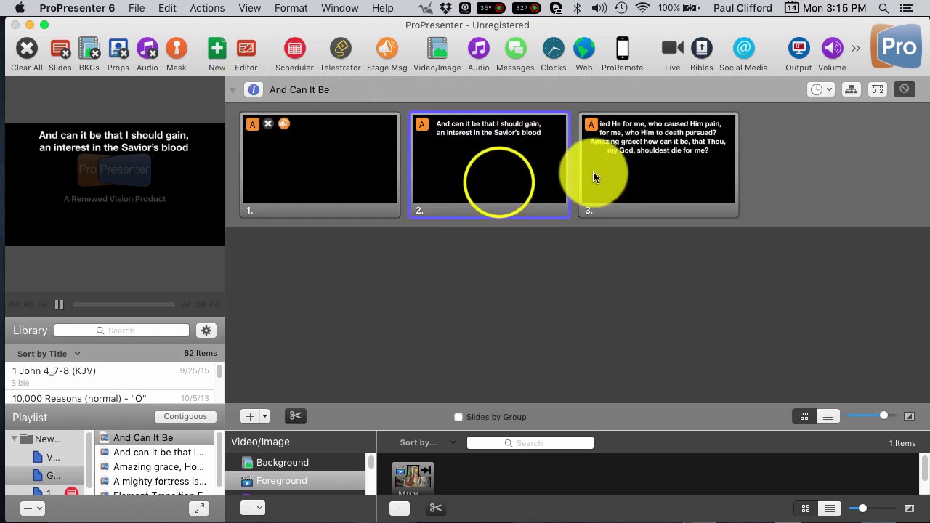
pyautogui.rightClick(498, 186)
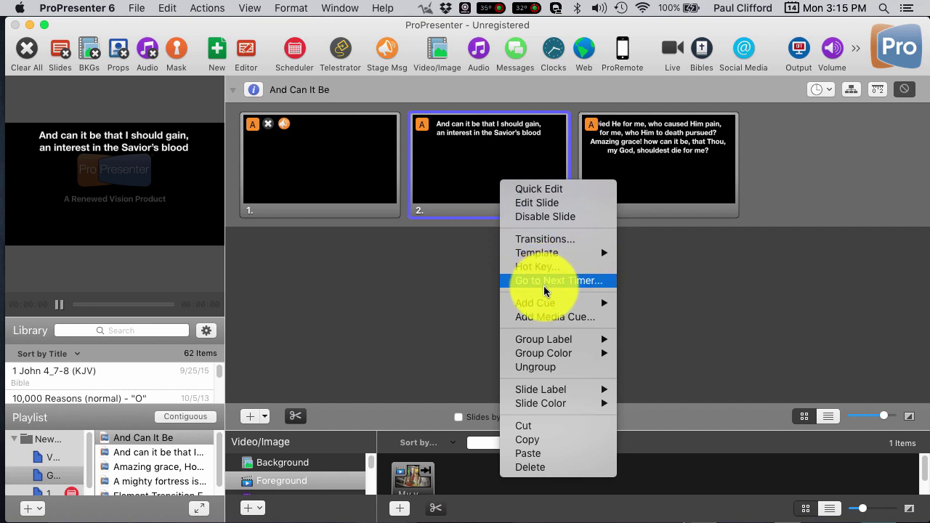
pyautogui.moveTo(543, 339)
pyautogui.moveTo(531, 255)
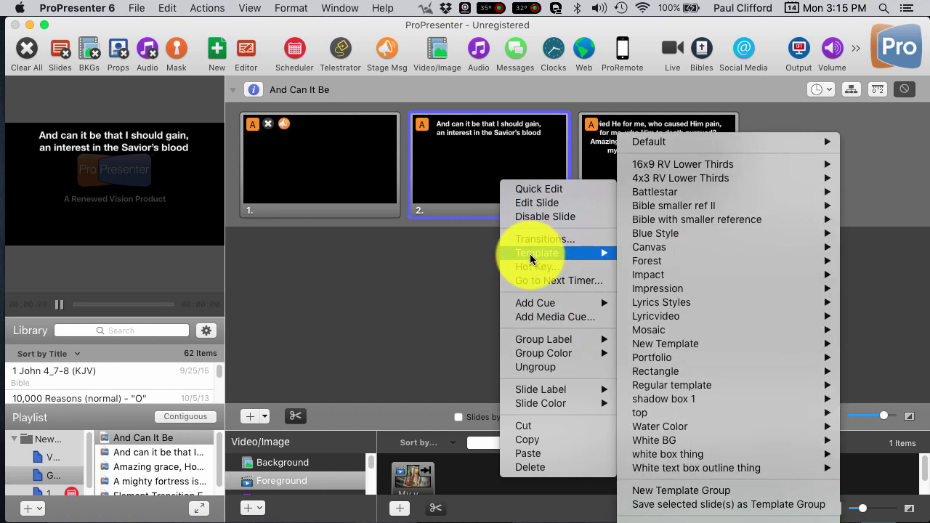
pyautogui.moveTo(697, 472)
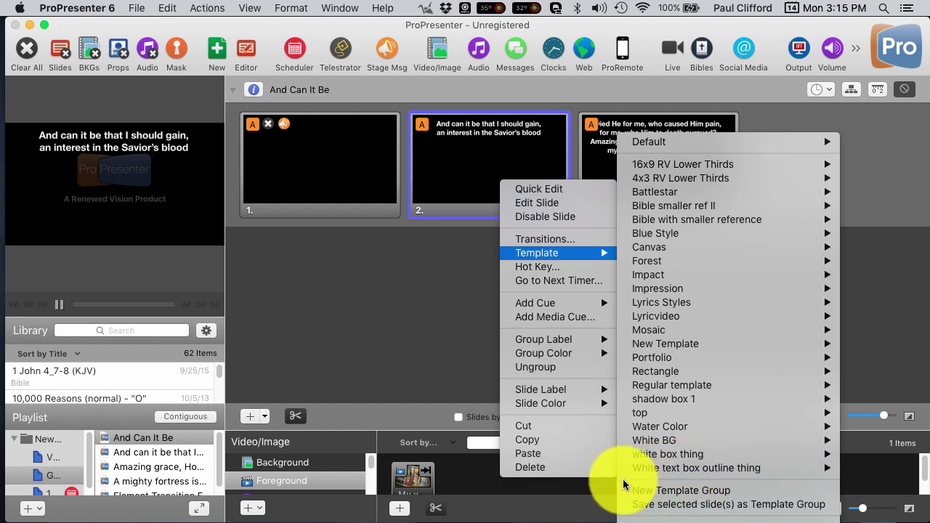
pyautogui.moveTo(643, 468)
pyautogui.click(573, 483)
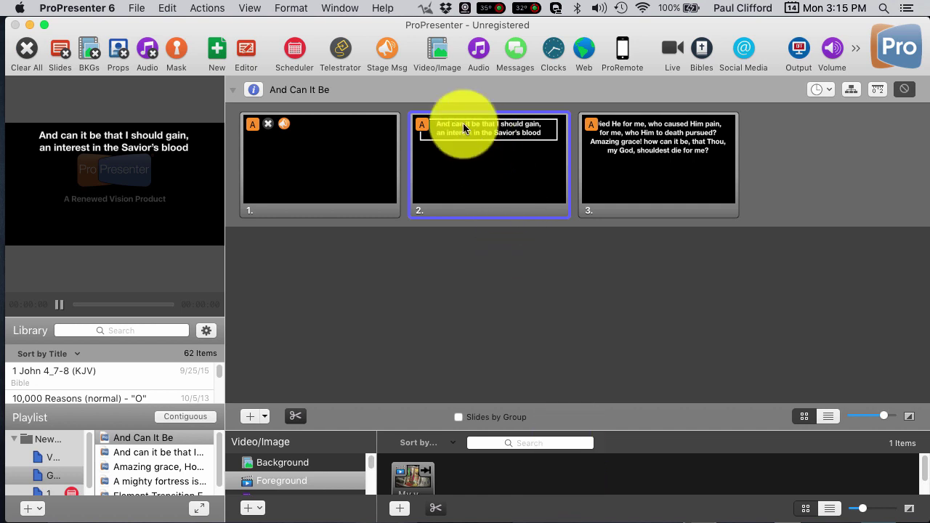
pyautogui.click(609, 194)
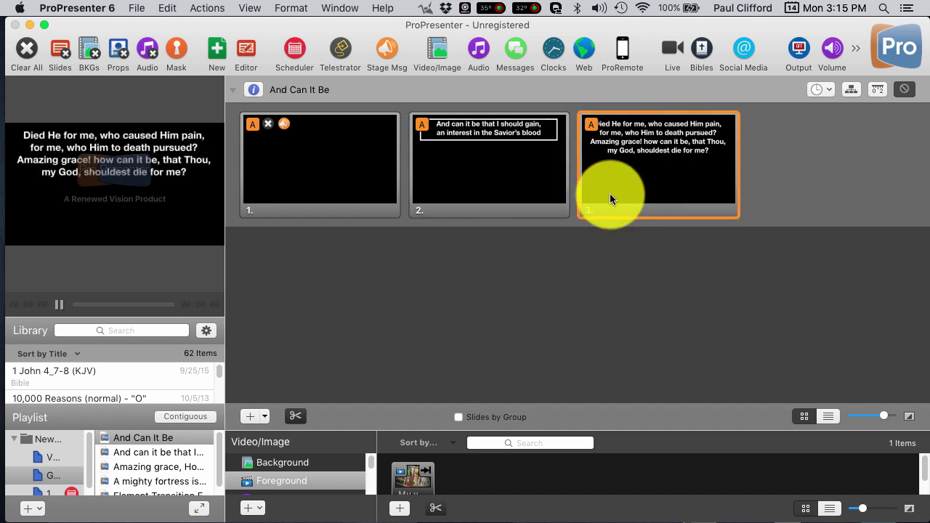
# Apply 'White text box outline thing' Template 1 to slide 3 and put it on output
pyautogui.rightClick(609, 195)
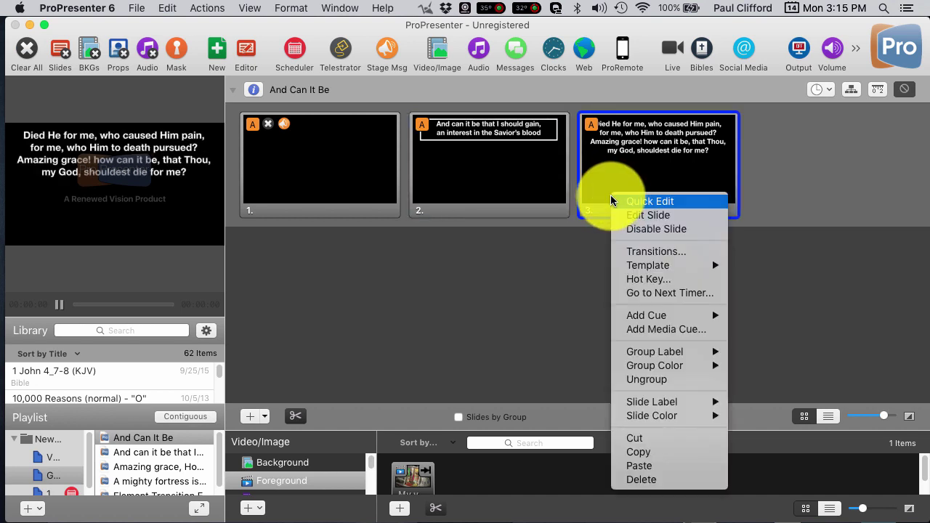
pyautogui.moveTo(638, 272)
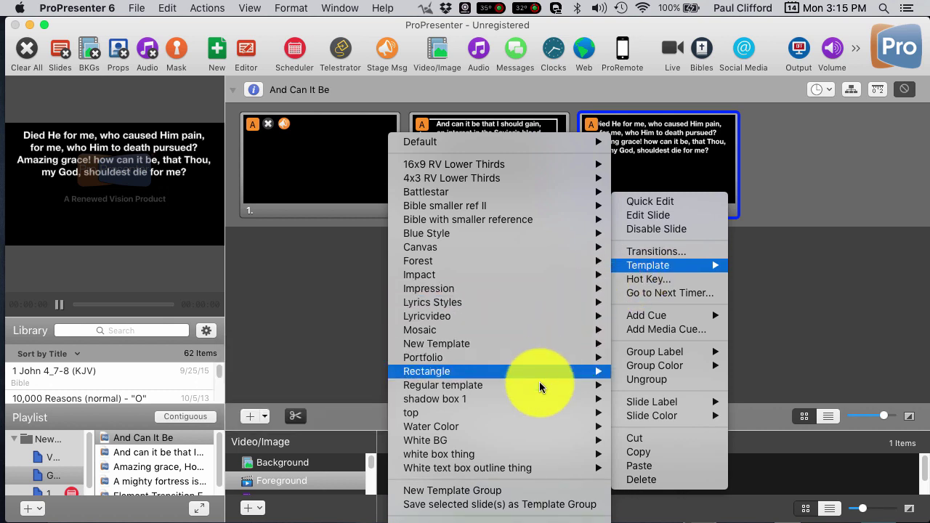
pyautogui.moveTo(539, 387)
pyautogui.moveTo(522, 472)
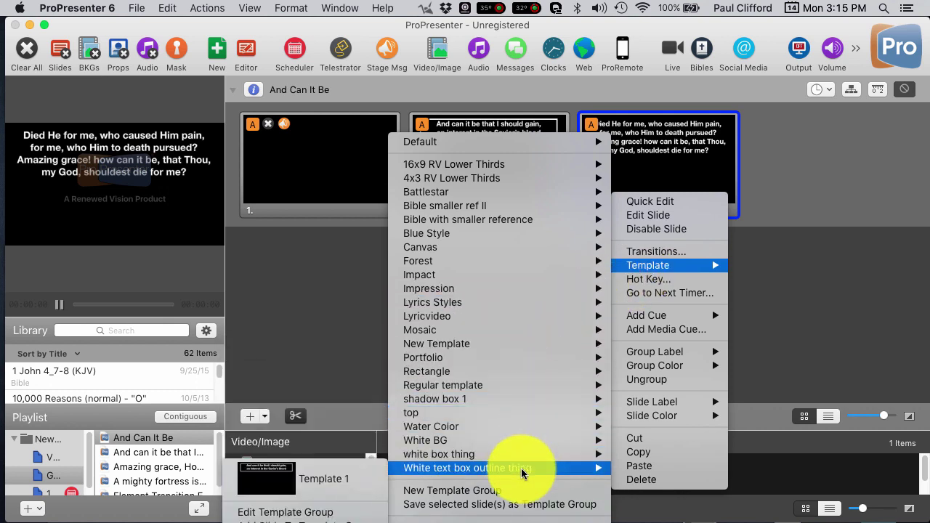
pyautogui.click(373, 477)
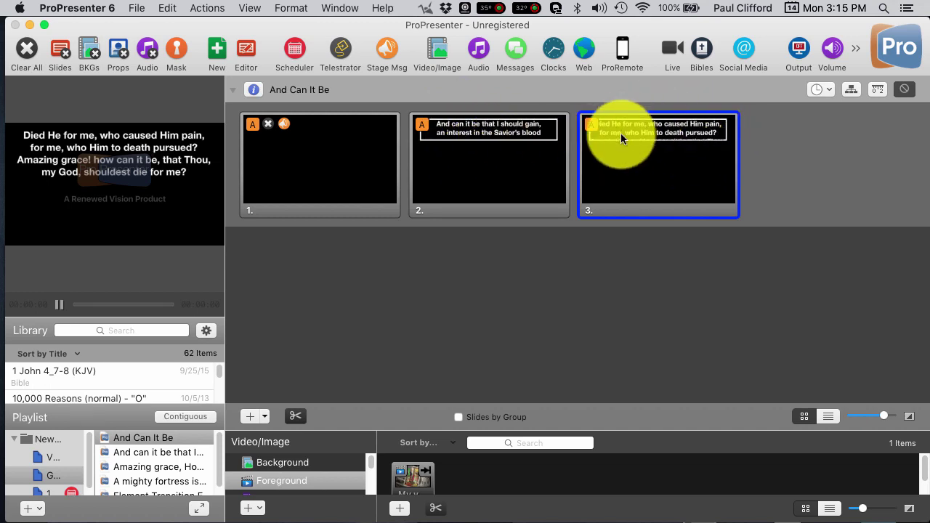
pyautogui.press('Return')
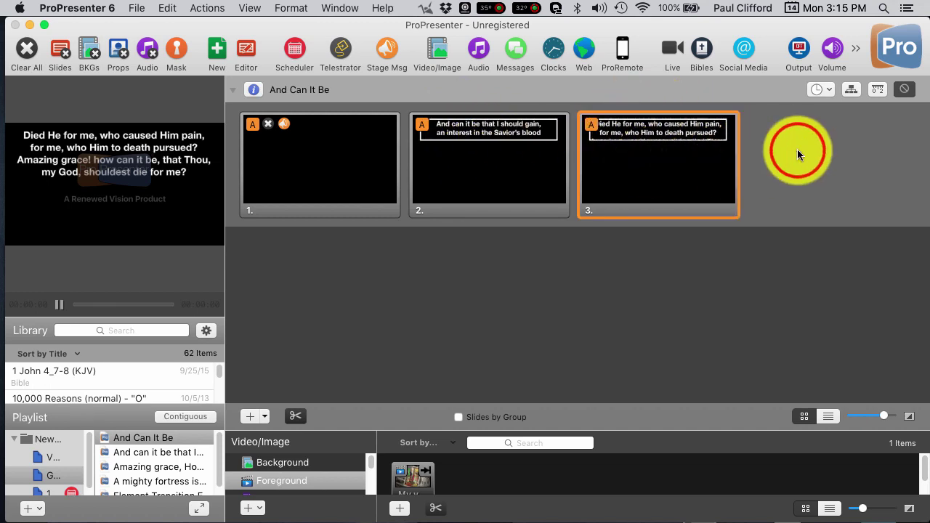
# In the editor, stretch slide 3's lyrics box down to 348 high so all four lines fit
pyautogui.rightClick(671, 164)
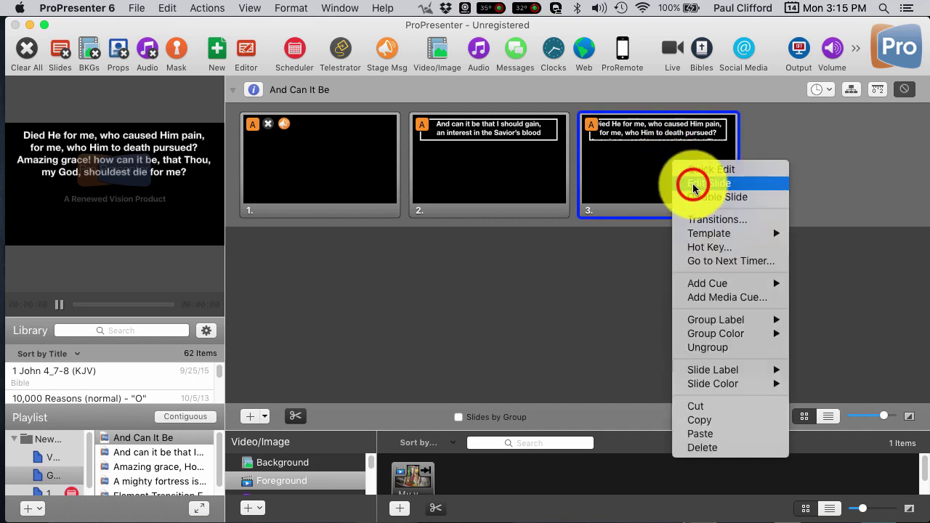
pyautogui.click(687, 183)
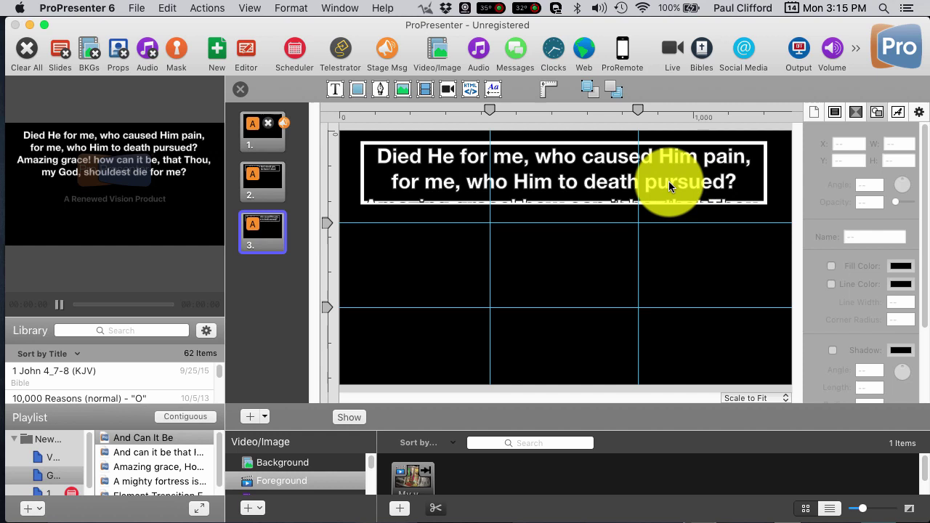
pyautogui.click(569, 200)
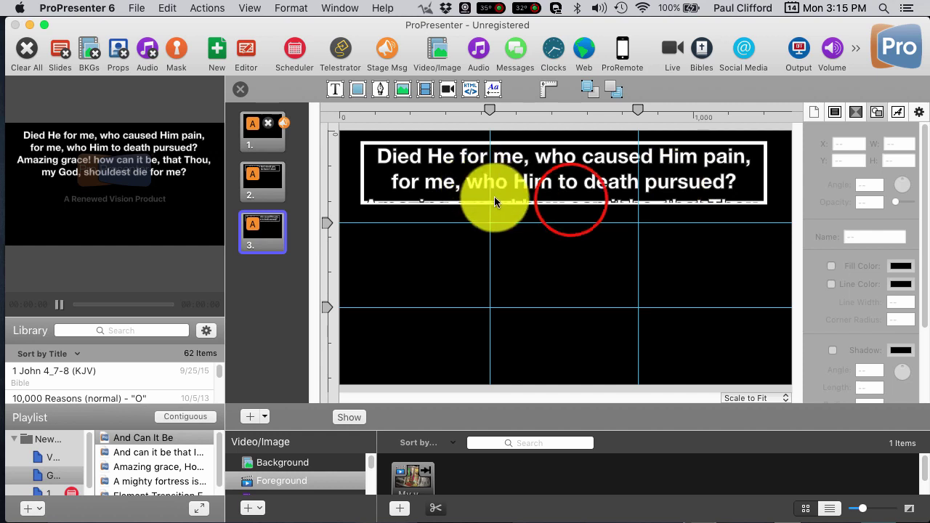
pyautogui.click(560, 171)
pyautogui.click(564, 203)
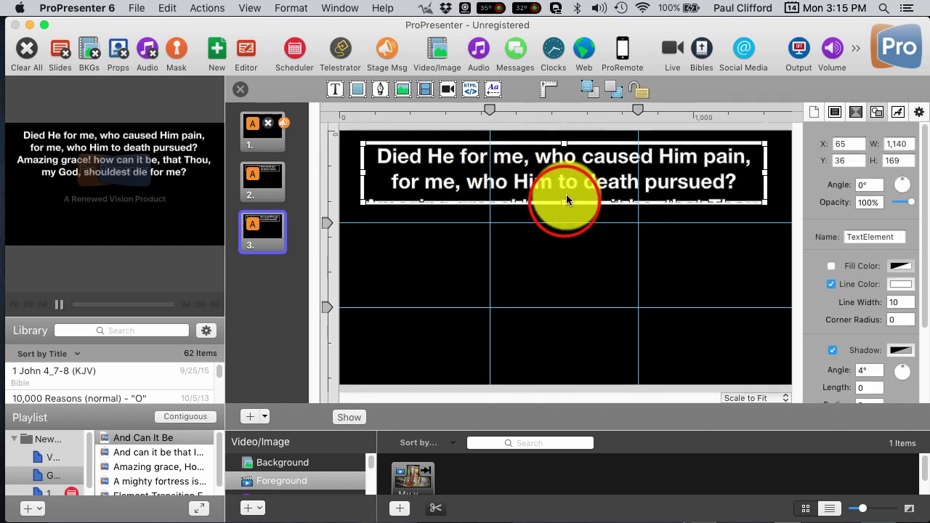
pyautogui.moveTo(556, 226); pyautogui.dragTo(557, 266)
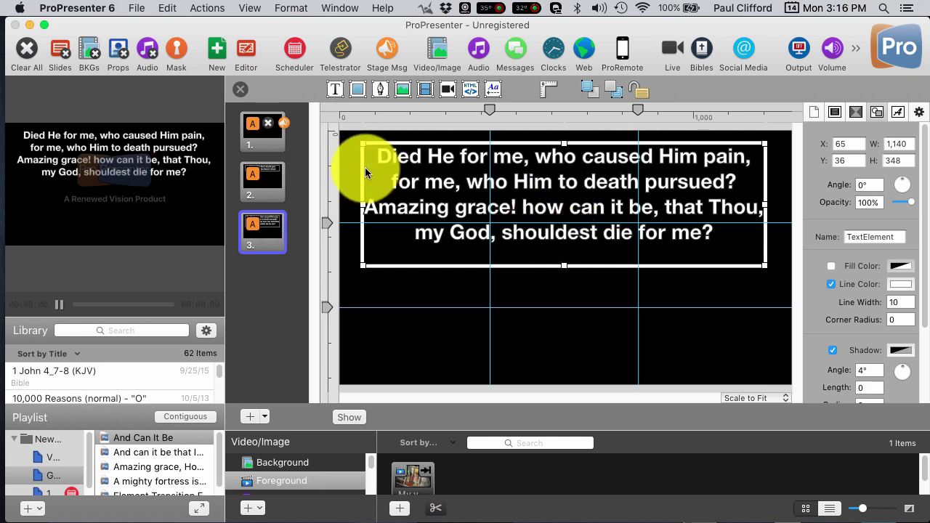
# Resize slide 2's lyrics box to 193 high so the outline fits snugly, then close the editor
pyautogui.click(268, 174)
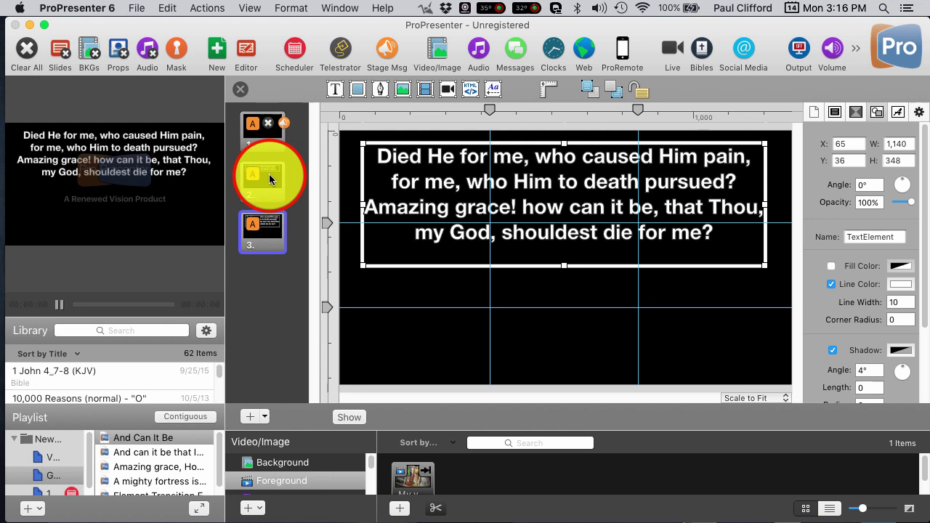
pyautogui.click(629, 180)
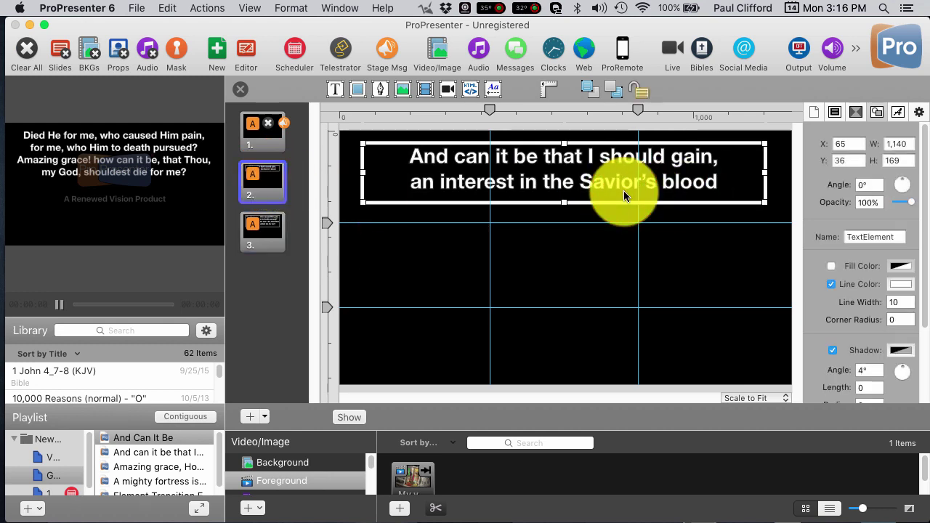
pyautogui.click(563, 202)
pyautogui.moveTo(564, 202)
pyautogui.mouseDown()
pyautogui.moveTo(573, 362)
pyautogui.moveTo(581, 276)
pyautogui.moveTo(564, 210)
pyautogui.mouseUp()
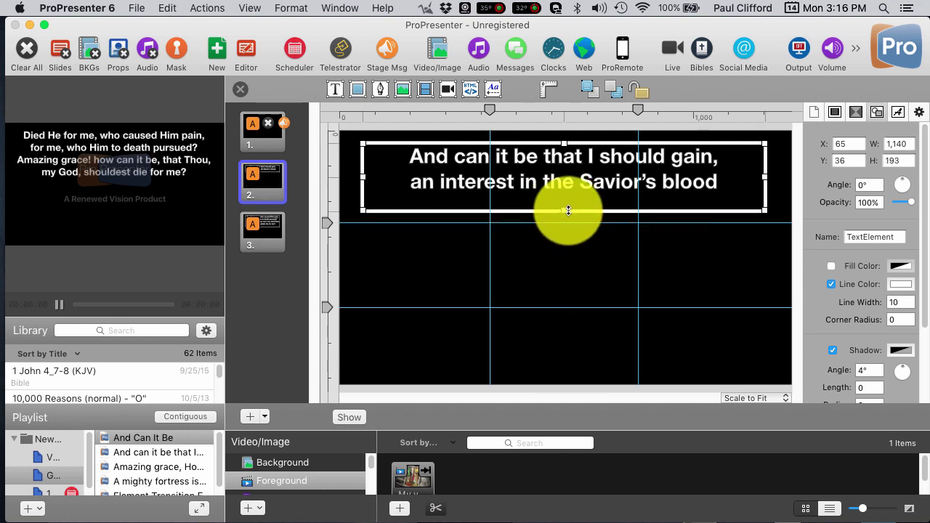
pyautogui.click(270, 230)
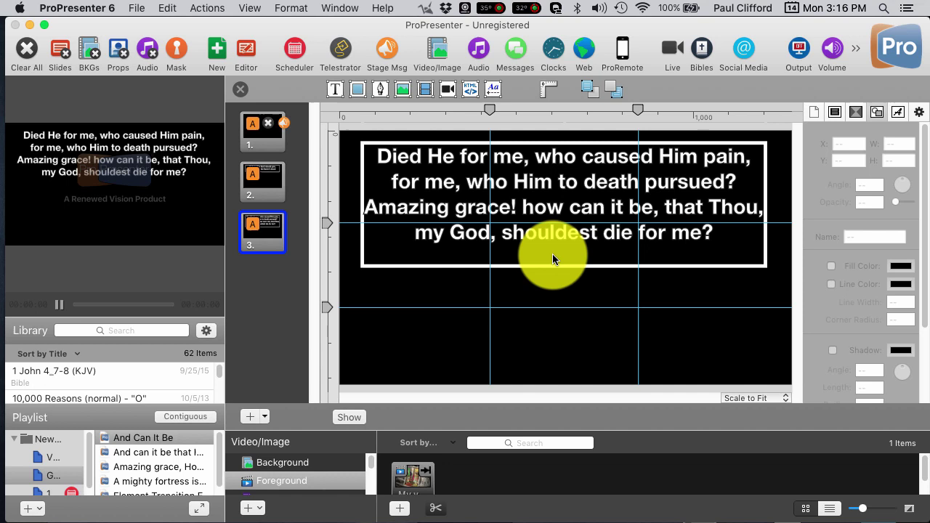
pyautogui.click(239, 89)
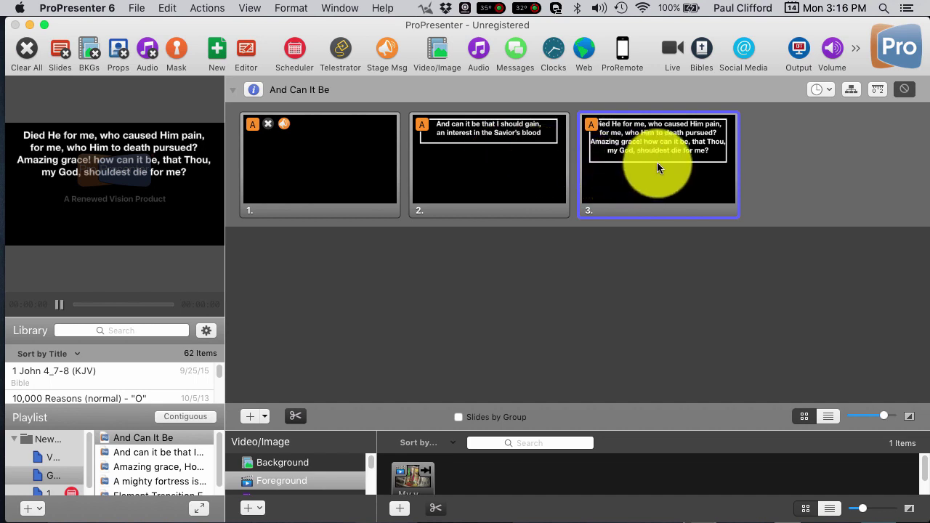
# Alternate slides 2 and 3 on the output three times to compare their boxed lyrics, ending on slide 3
pyautogui.click(455, 140)
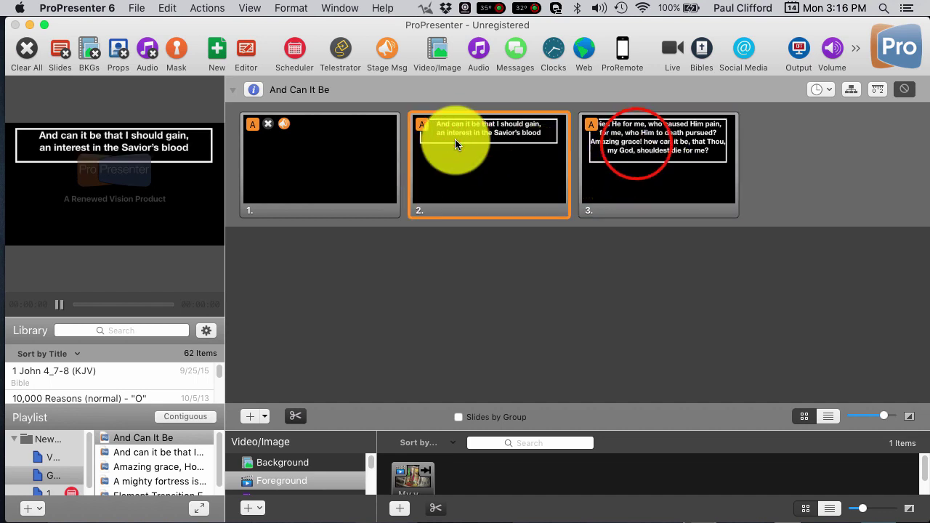
pyautogui.click(634, 144)
pyautogui.click(514, 149)
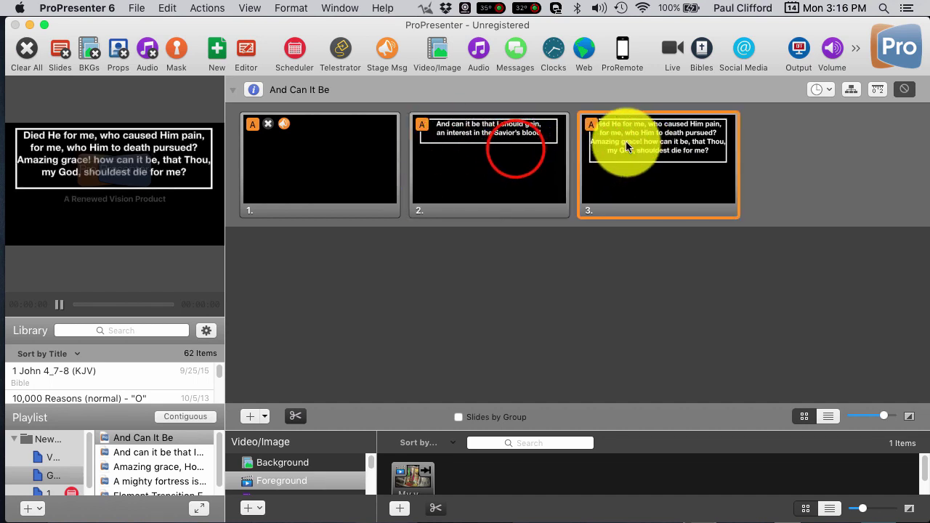
pyautogui.click(674, 149)
pyautogui.click(532, 152)
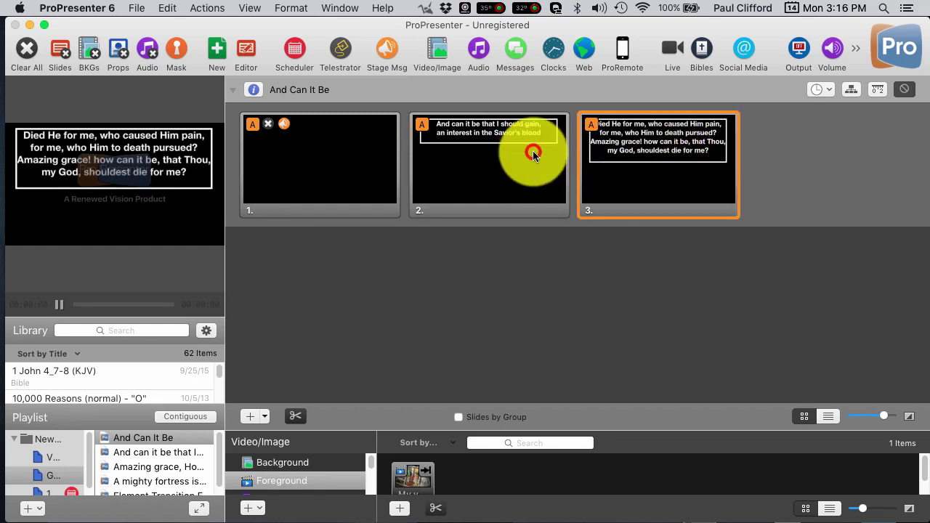
pyautogui.click(634, 158)
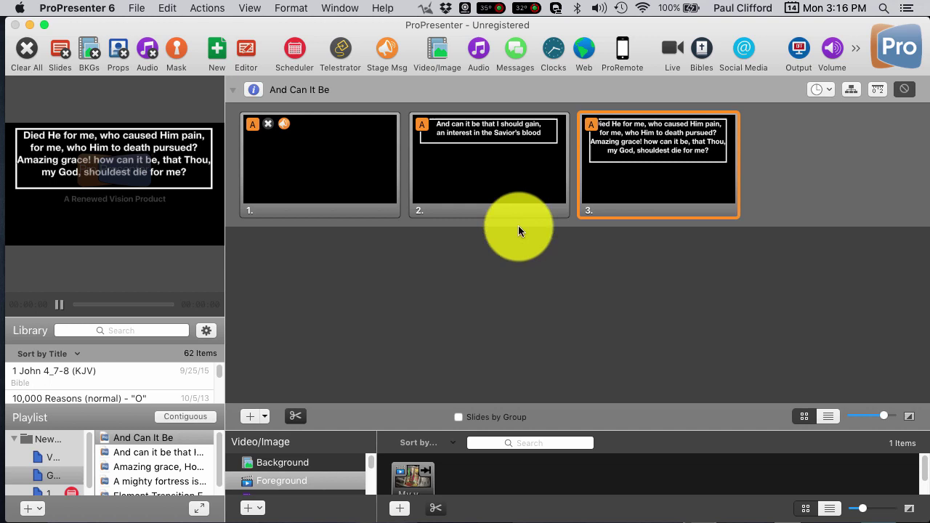
# Select slides 2 and 3 of And Can It Be and apply the Rectangle > Quote template to both
pyautogui.click(446, 168)
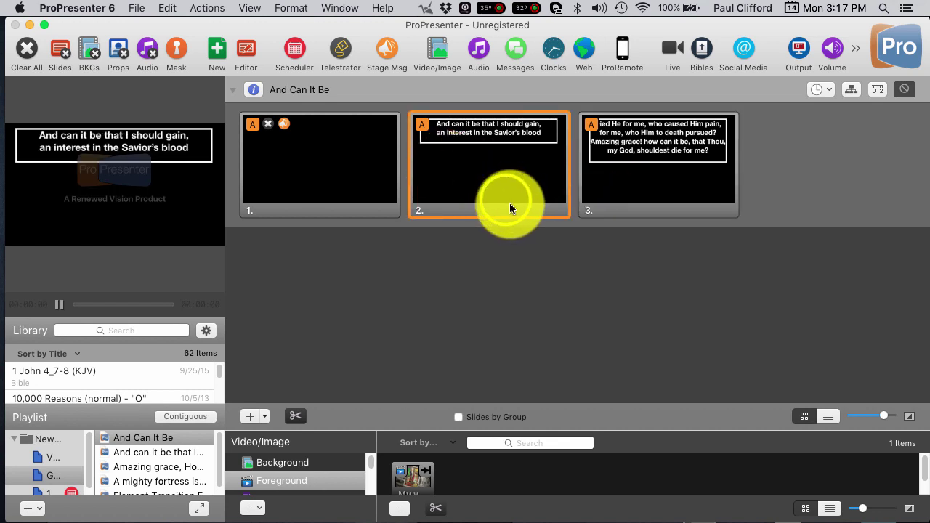
pyautogui.click(635, 201)
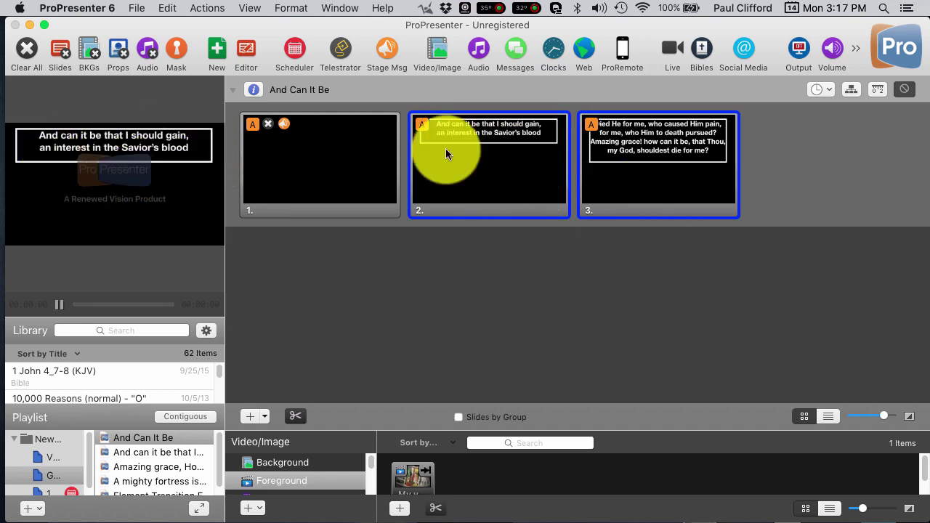
pyautogui.rightClick(449, 173)
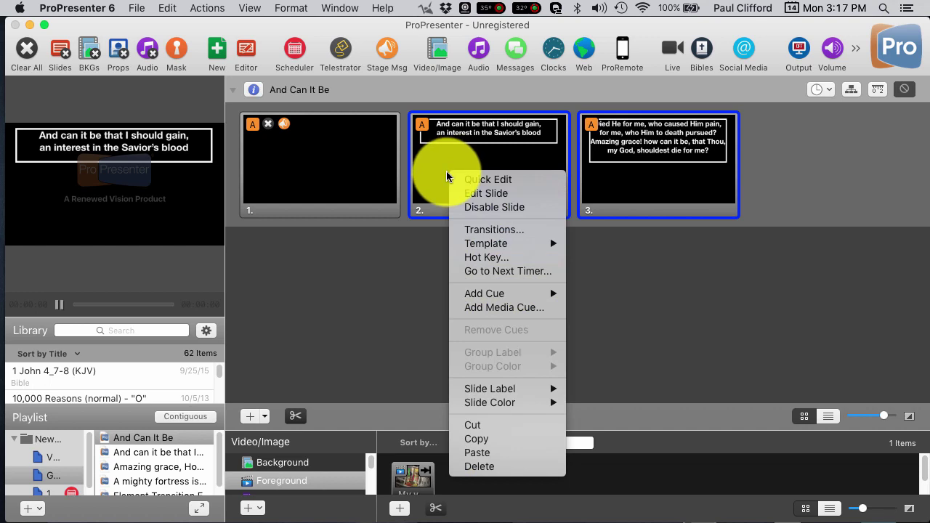
pyautogui.moveTo(478, 249)
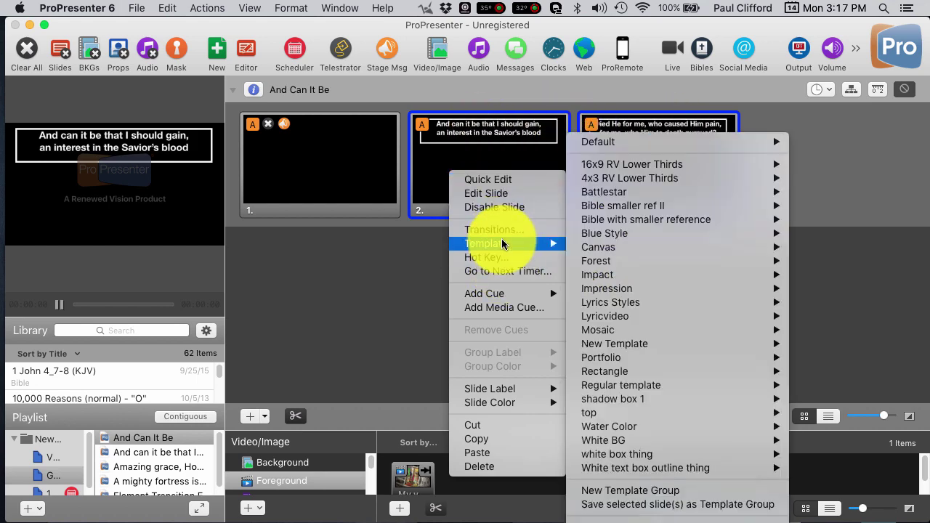
pyautogui.moveTo(645, 303)
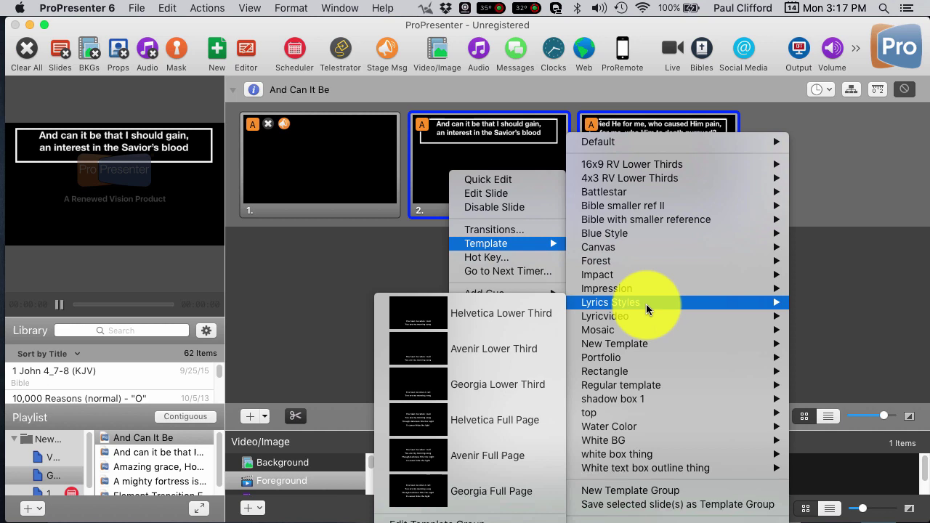
pyautogui.moveTo(609, 391)
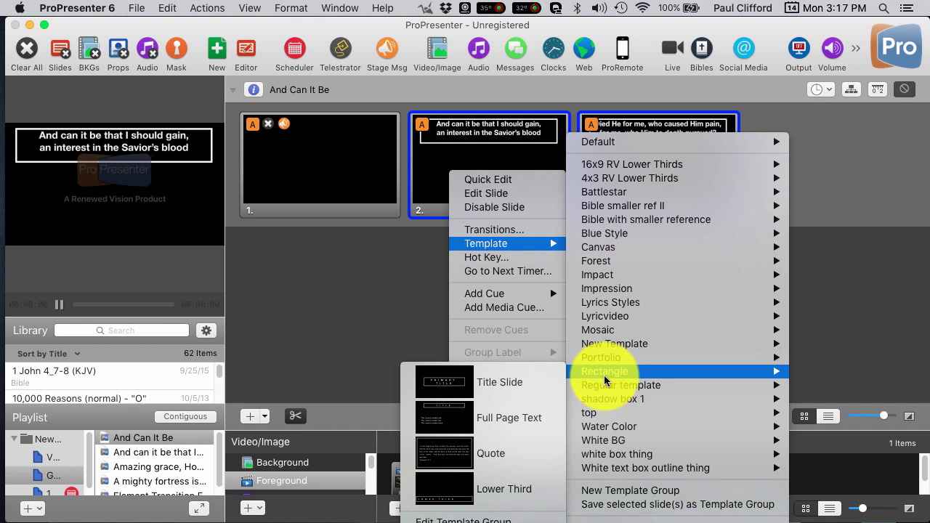
pyautogui.click(470, 456)
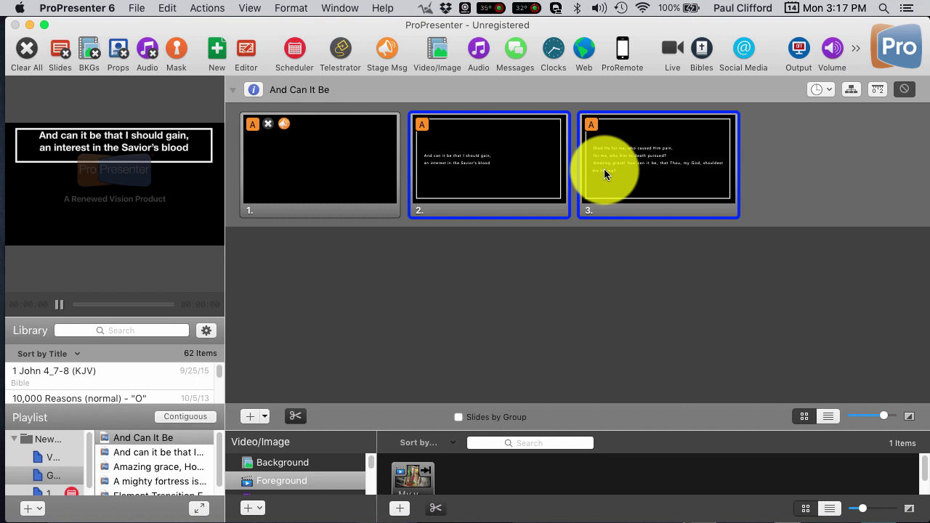
# Put slide 2 live to show its small lyrics inside the full-slide white Quote frame
pyautogui.click(500, 260)
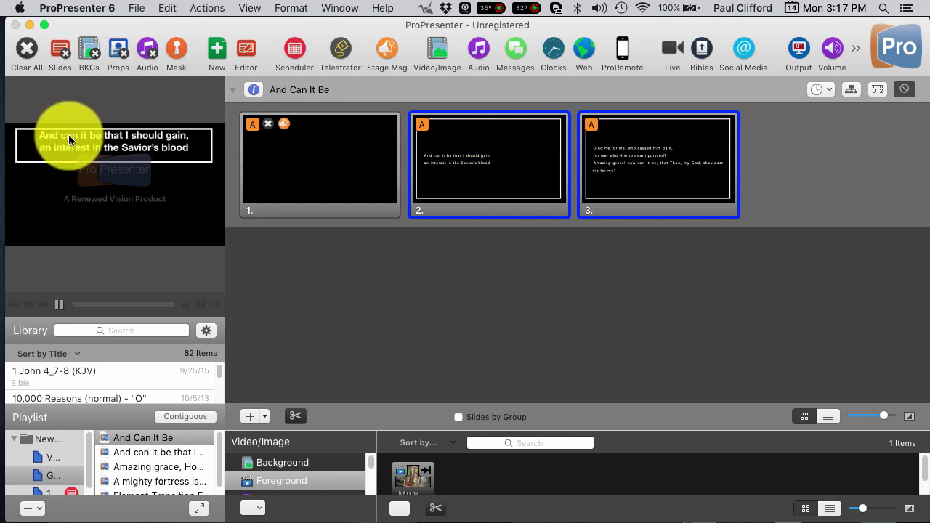
pyautogui.click(511, 246)
pyautogui.click(466, 176)
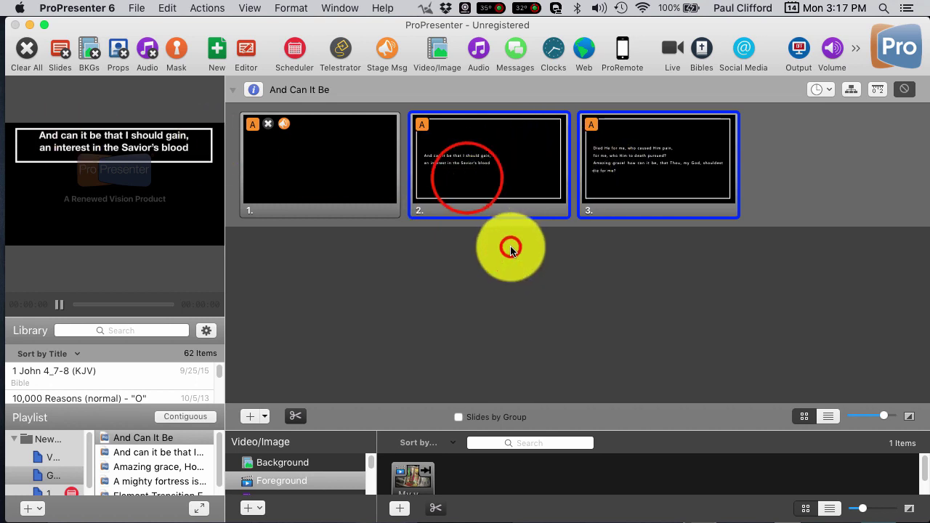
pyautogui.click(466, 176)
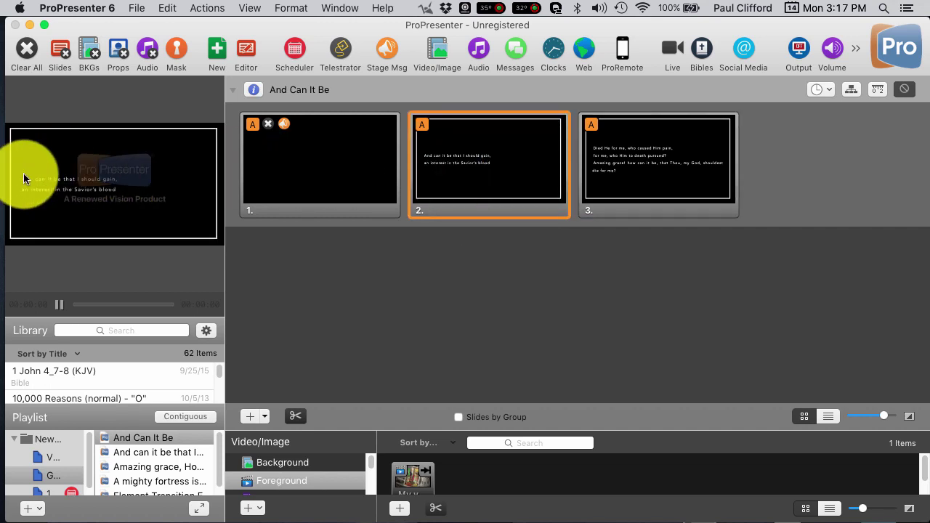